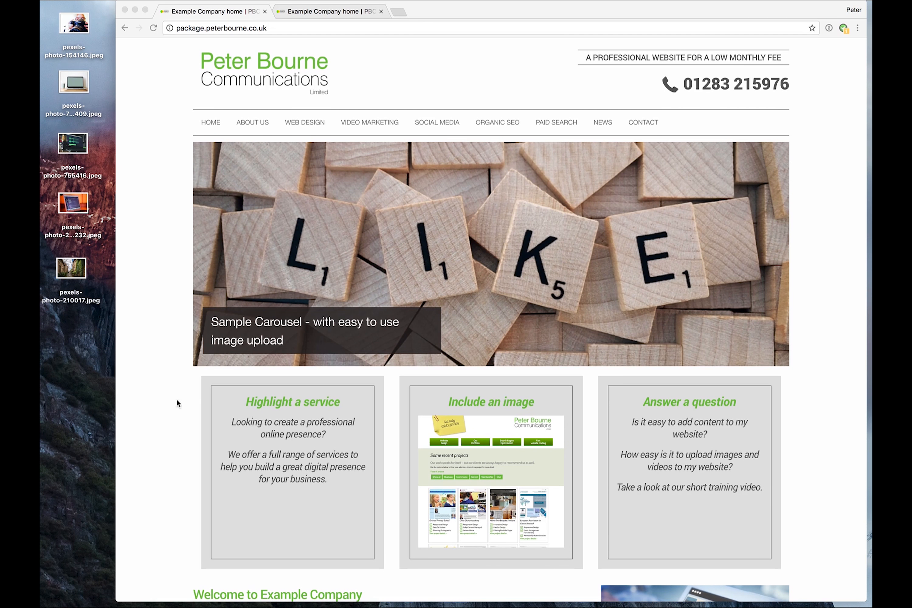
# - Scroll through the live homepage to review its sections and content
pyautogui.scroll(-15, 163, 385)
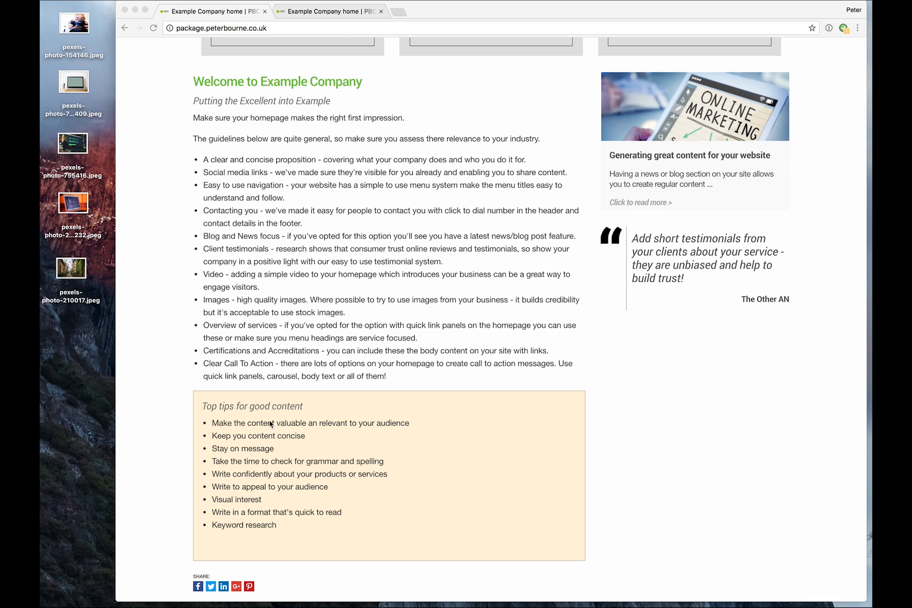
pyautogui.scroll(10, 173, 314)
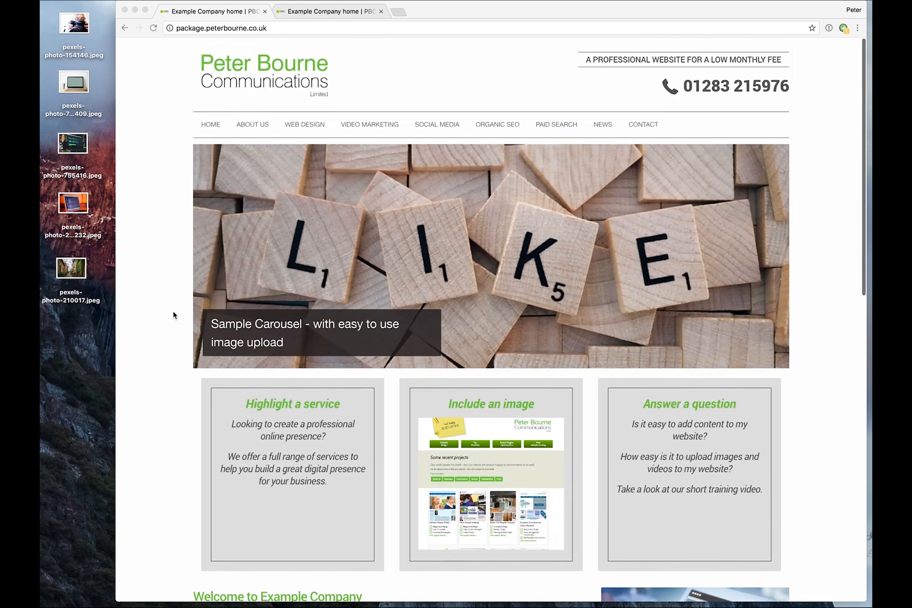
pyautogui.scroll(-3, 173, 314)
pyautogui.scroll(-15, 173, 314)
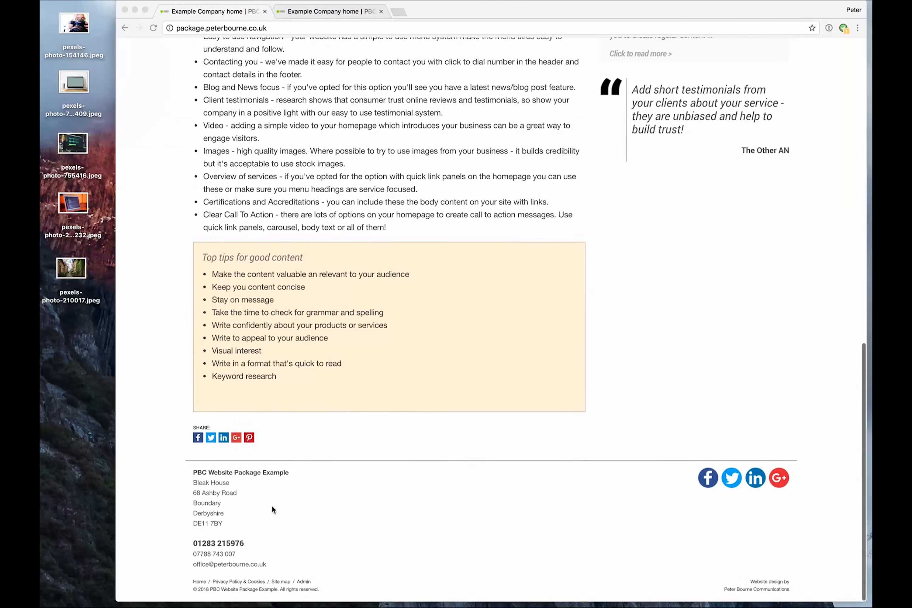
# - Open the footer Admin link and log in to the admin area with the saved email and password
pyautogui.click(307, 583)
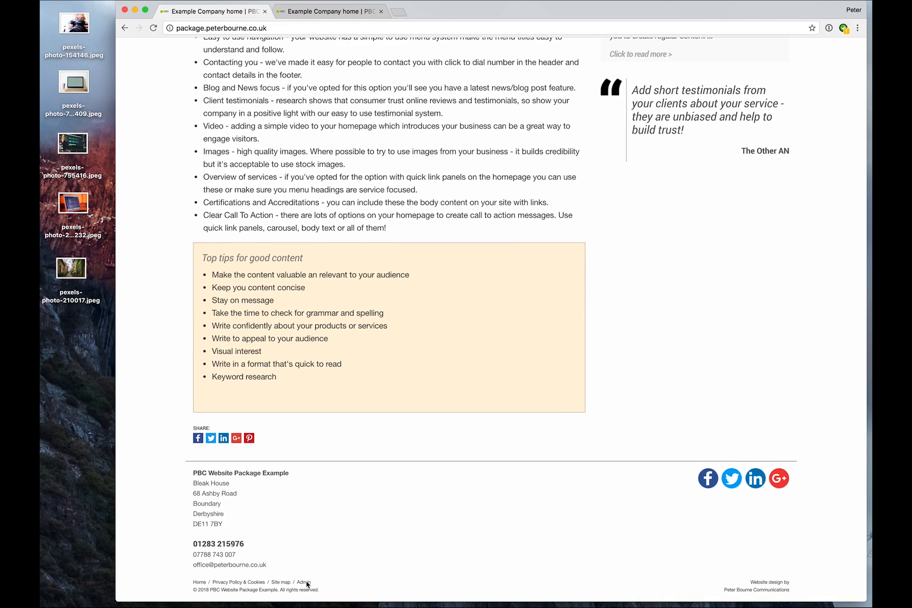
pyautogui.click(304, 582)
pyautogui.click(404, 237)
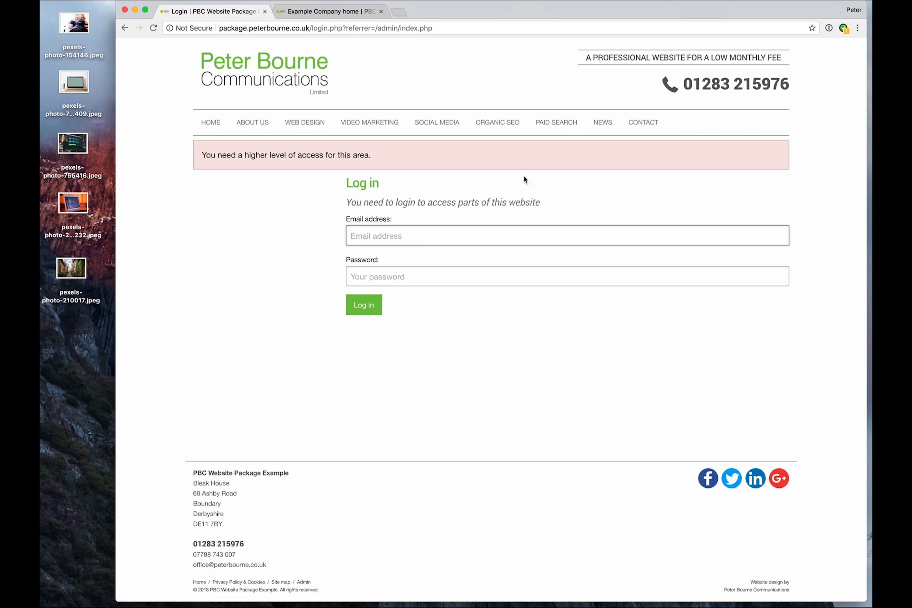
pyautogui.press('super+backslash')
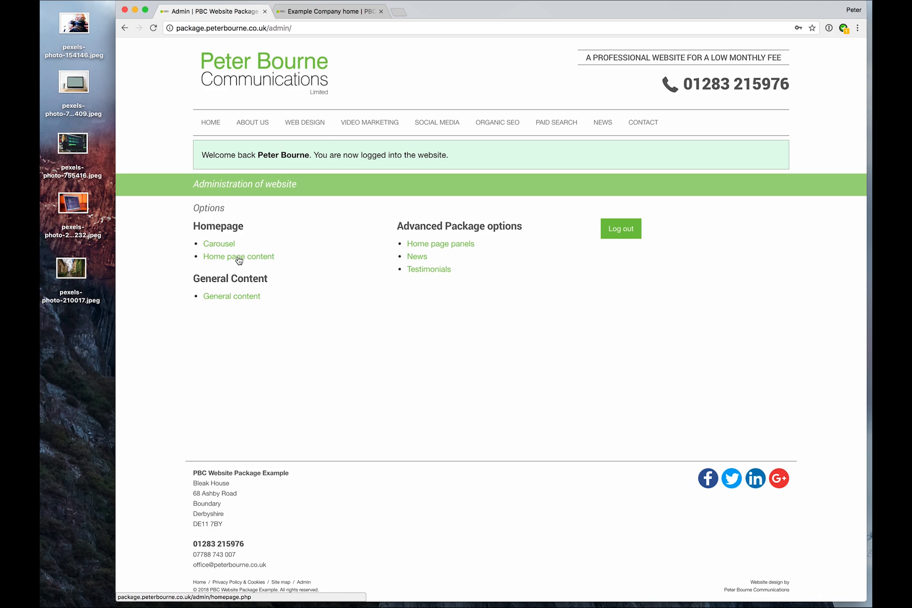
# - Open the home page content editor and compare it with the welcome heading and subtitle on the live homepage
pyautogui.click(239, 257)
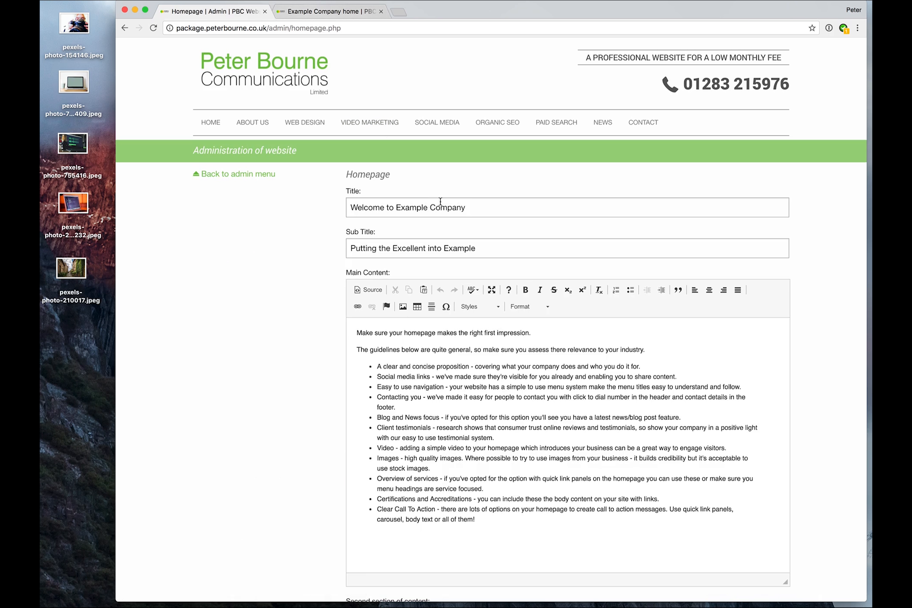
pyautogui.click(334, 12)
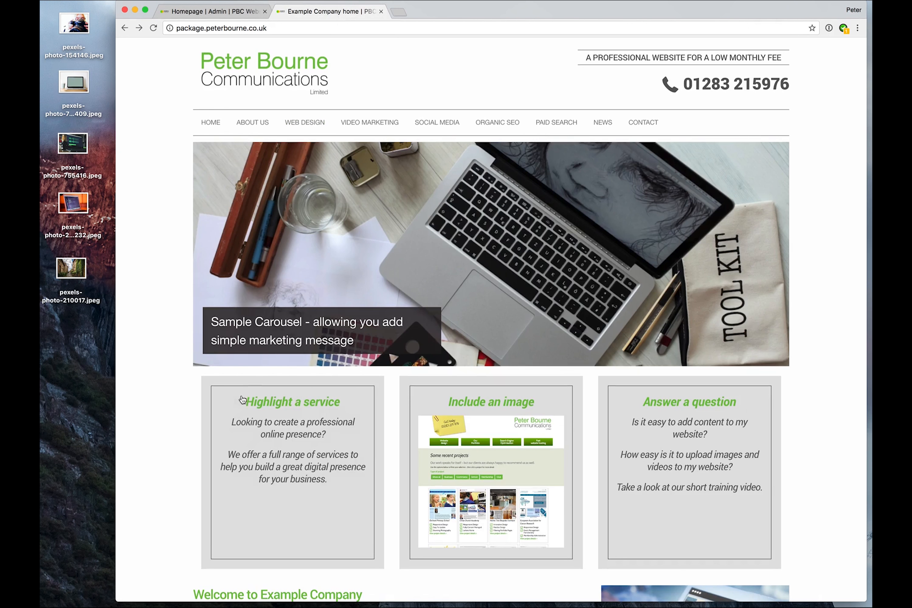
pyautogui.scroll(-10, 170, 353)
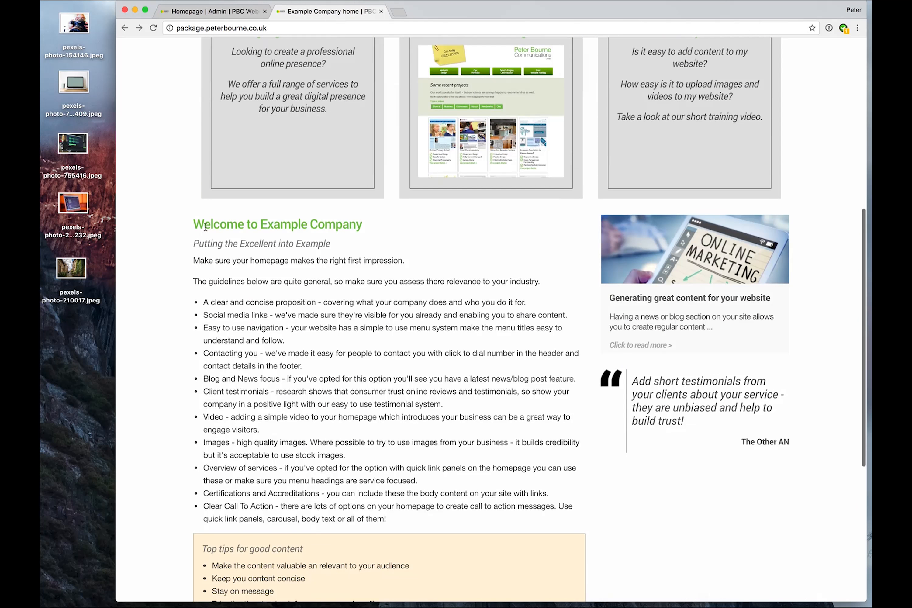
pyautogui.moveTo(204, 227); pyautogui.dragTo(344, 227)
pyautogui.moveTo(212, 244); pyautogui.dragTo(331, 245)
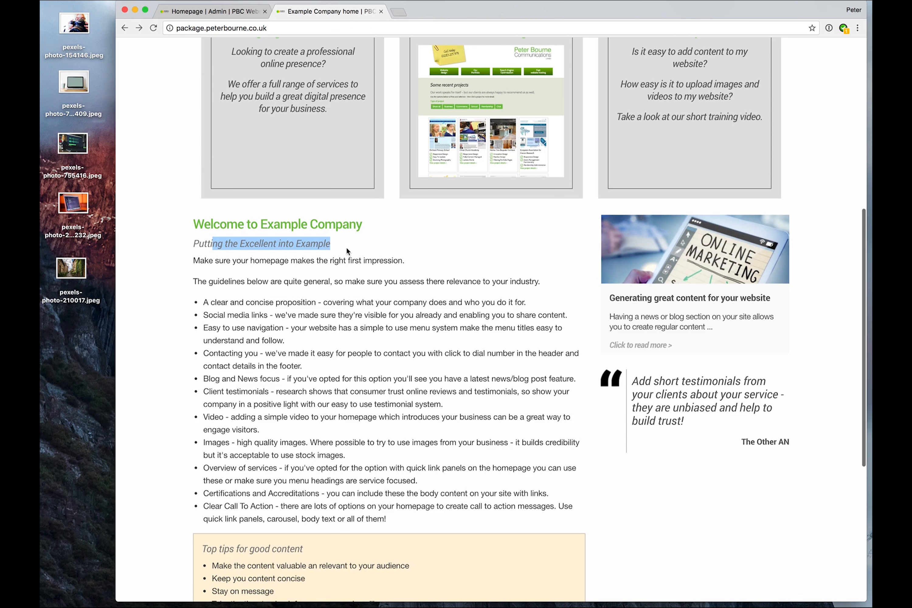
pyautogui.click(207, 12)
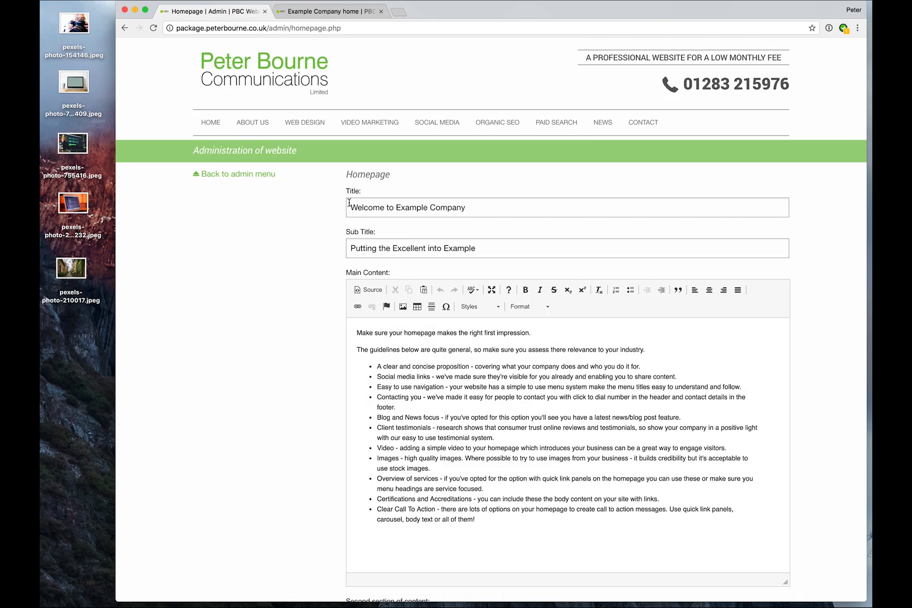
# - Examine the Title, Sub Title, Main Content and second content section fields against the live homepage
pyautogui.moveTo(350, 207); pyautogui.dragTo(506, 206)
pyautogui.moveTo(349, 247); pyautogui.dragTo(581, 252)
pyautogui.scroll(-3, 266, 344)
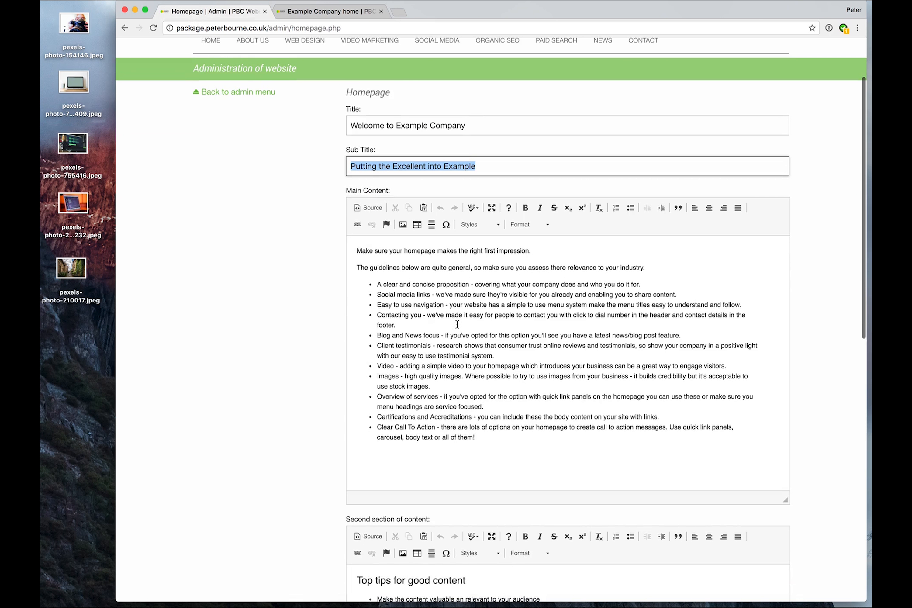
pyautogui.scroll(-10, 287, 340)
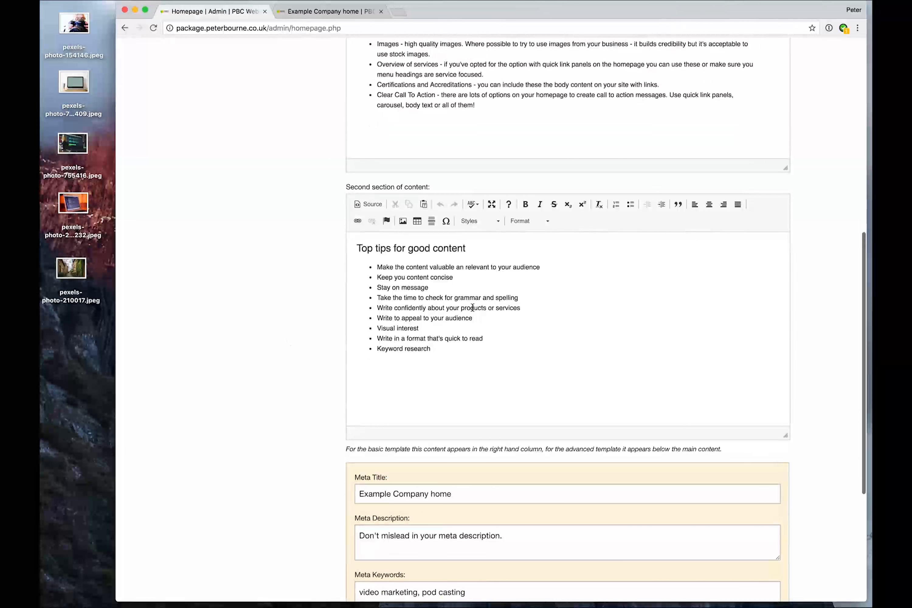
pyautogui.scroll(5, 276, 343)
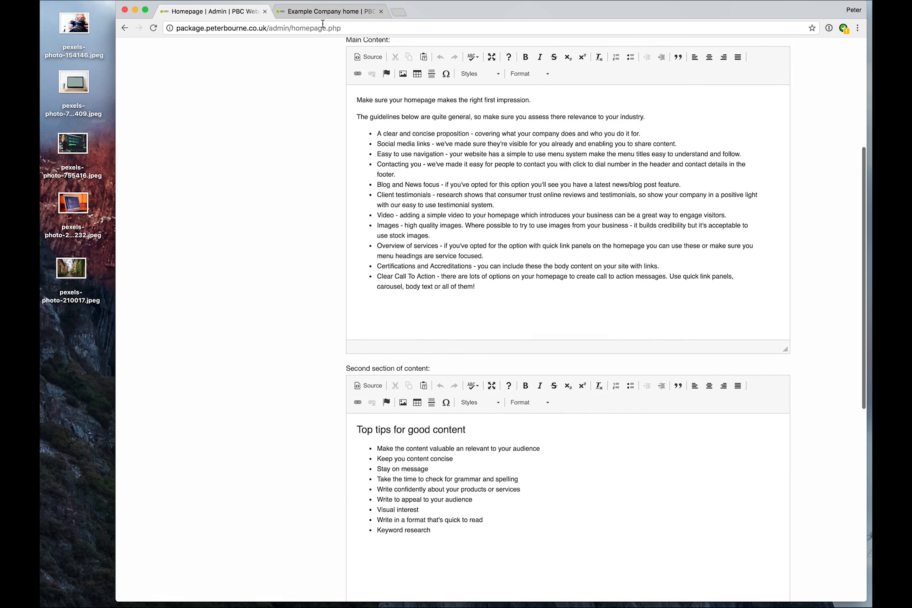
pyautogui.click(322, 12)
pyautogui.scroll(6, 162, 326)
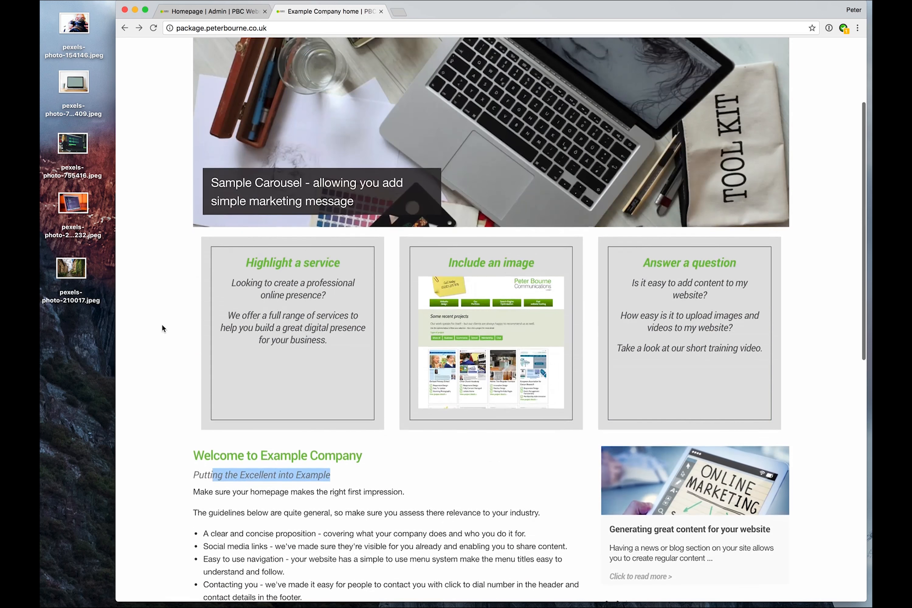
pyautogui.scroll(4, 162, 324)
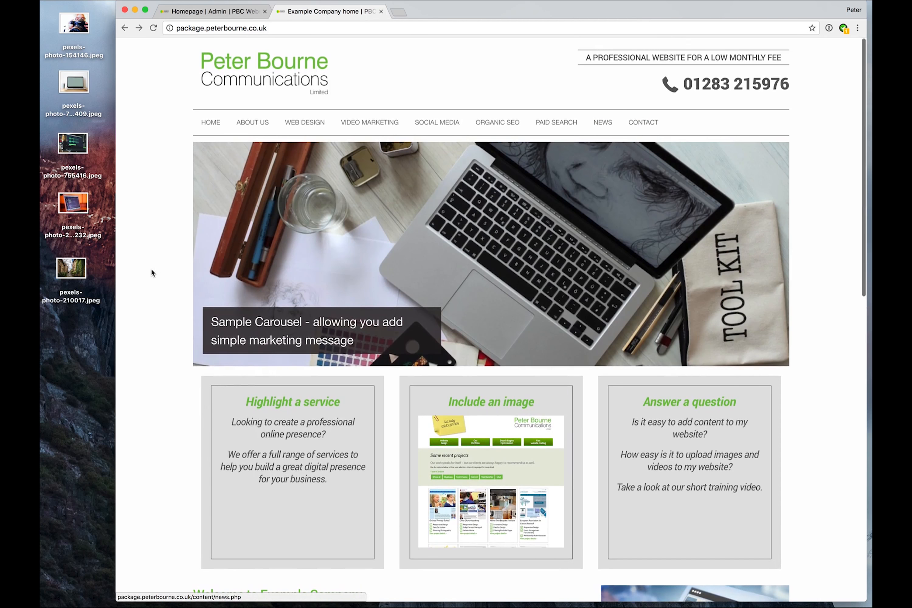
pyautogui.scroll(-15, 153, 270)
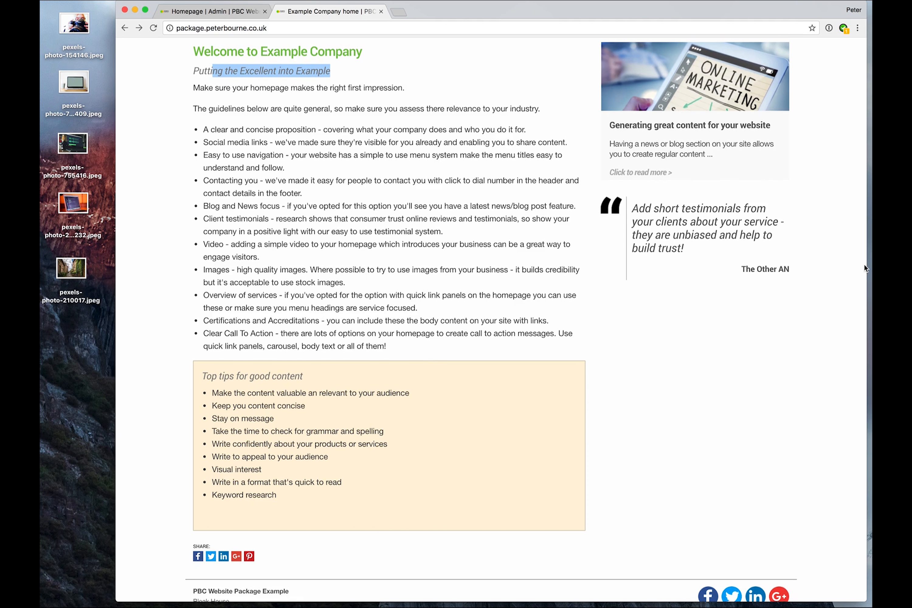
pyautogui.moveTo(866, 265); pyautogui.dragTo(854, 315)
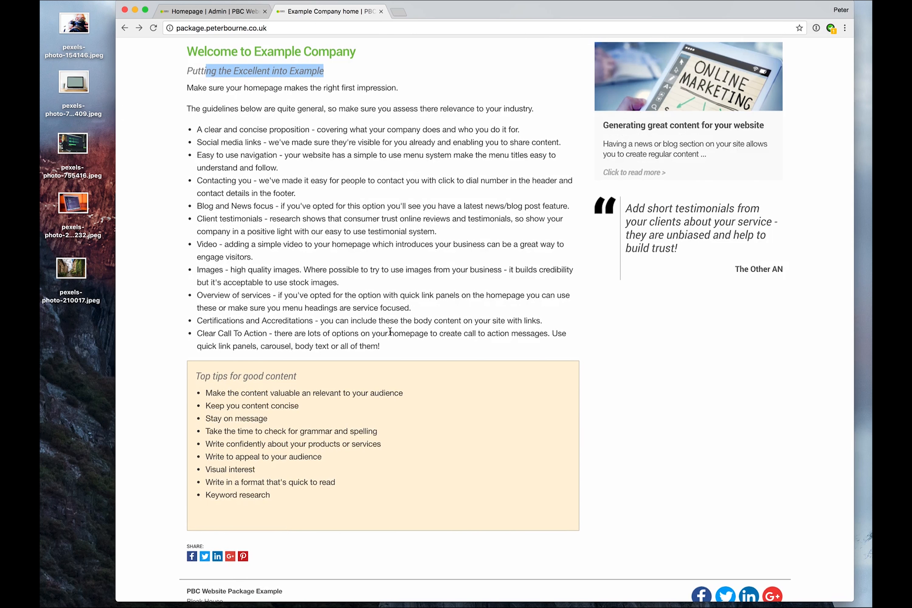
pyautogui.click(203, 14)
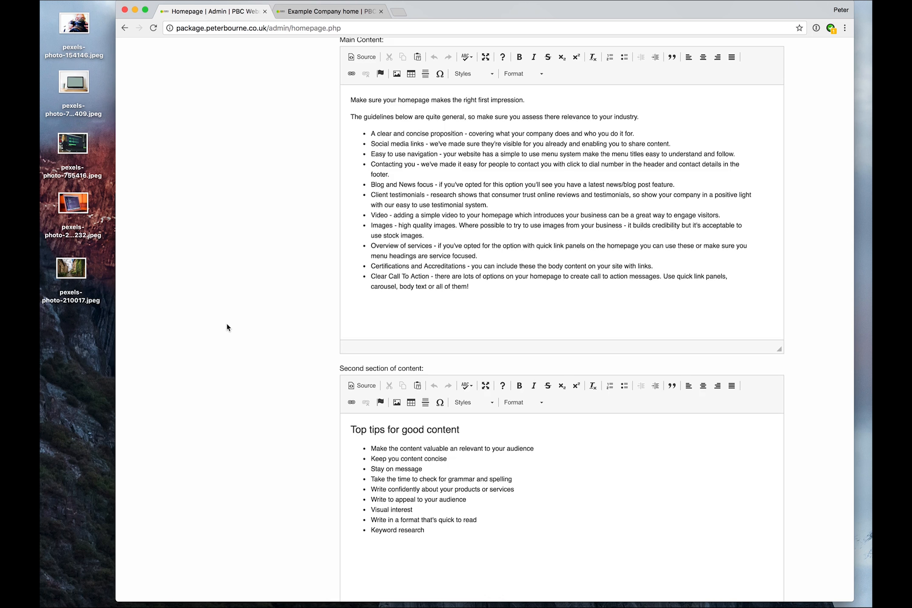
pyautogui.scroll(2, 227, 325)
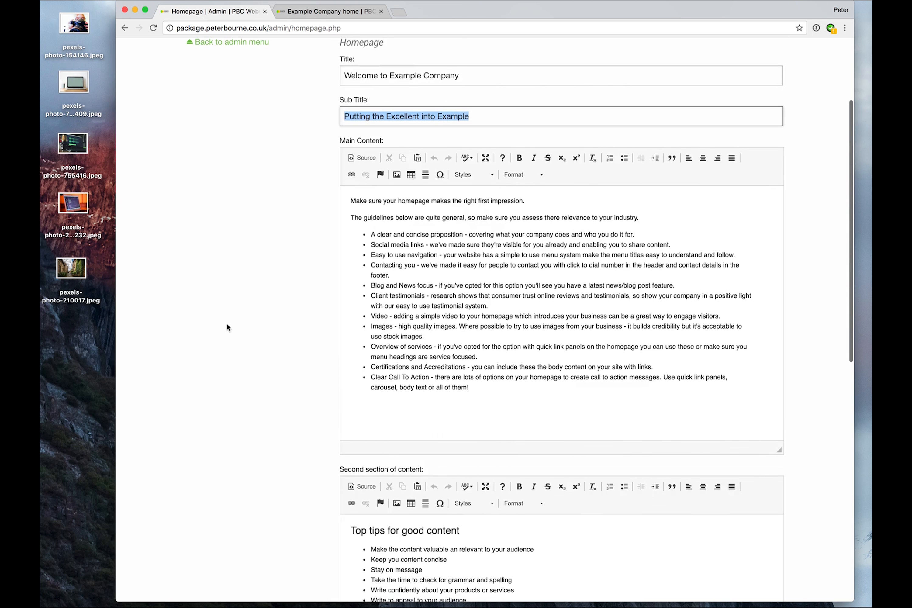
# - Switch the Main Content editor to source view and back to the visual editor
pyautogui.click(349, 201)
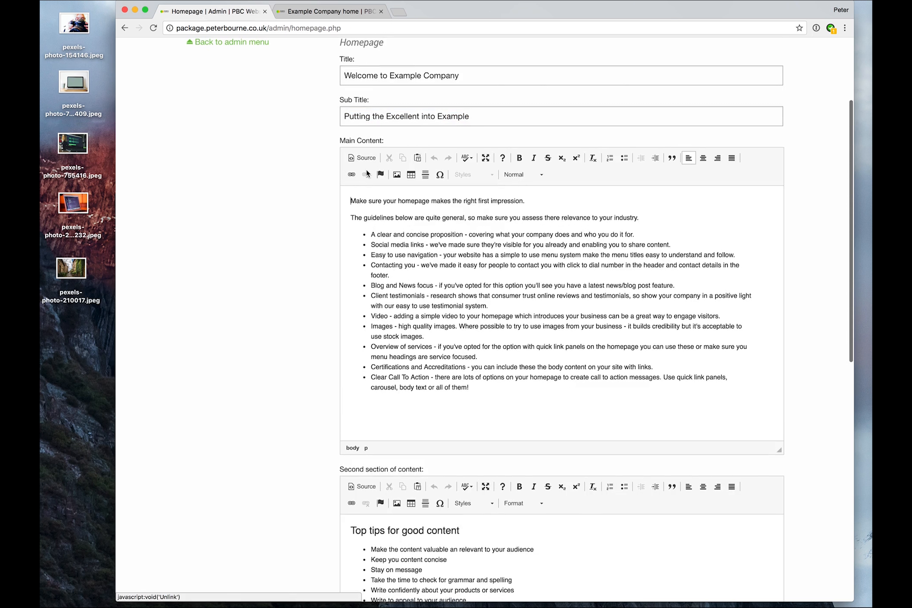
pyautogui.click(353, 158)
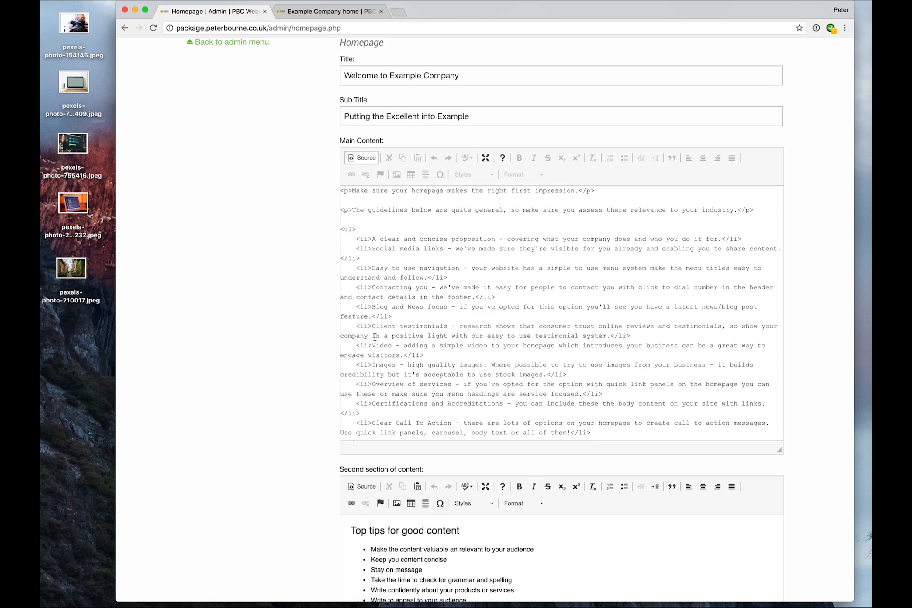
pyautogui.click(365, 159)
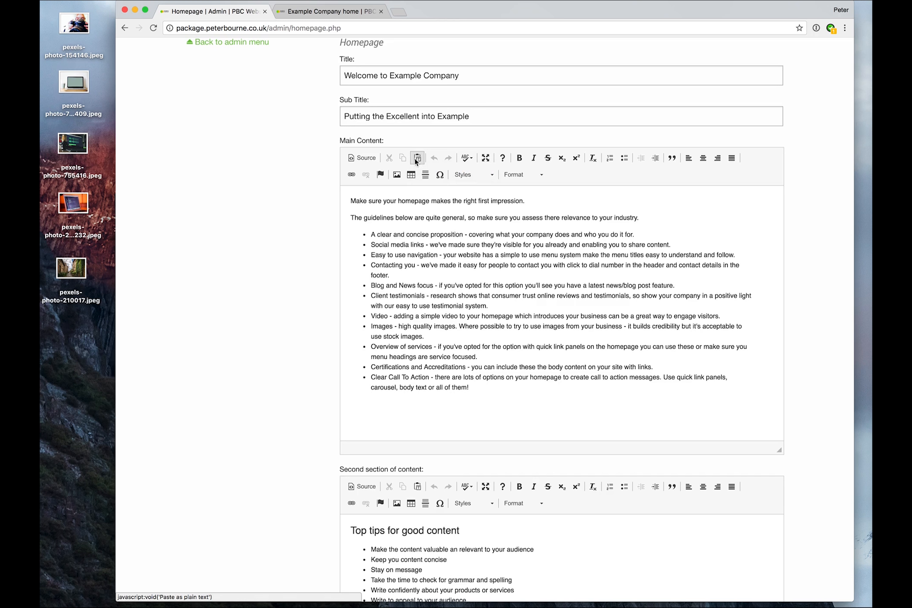
# - Paste the copied lorem ipsum paragraphs as plain text after the bullet list in Main Content
pyautogui.press('super+Tab')
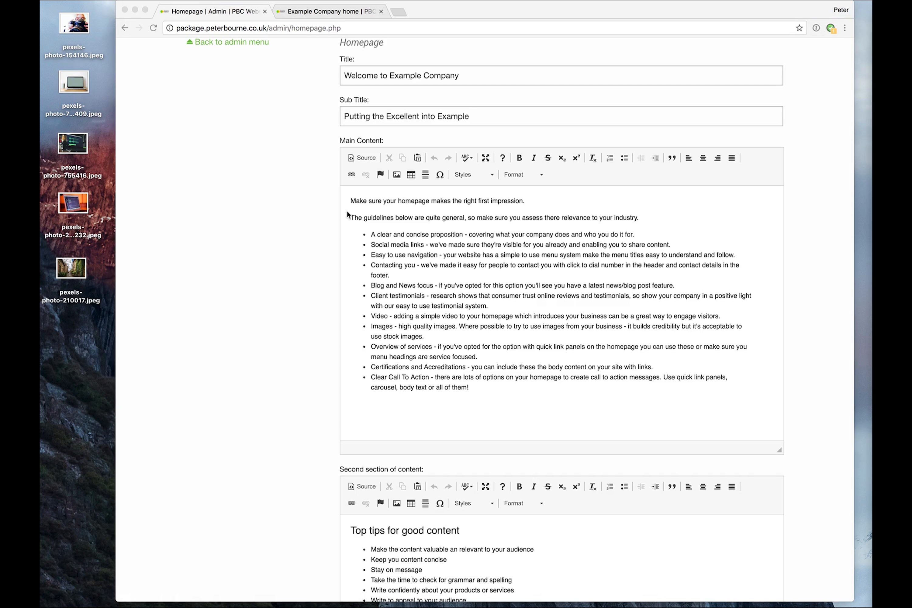
pyautogui.click(372, 401)
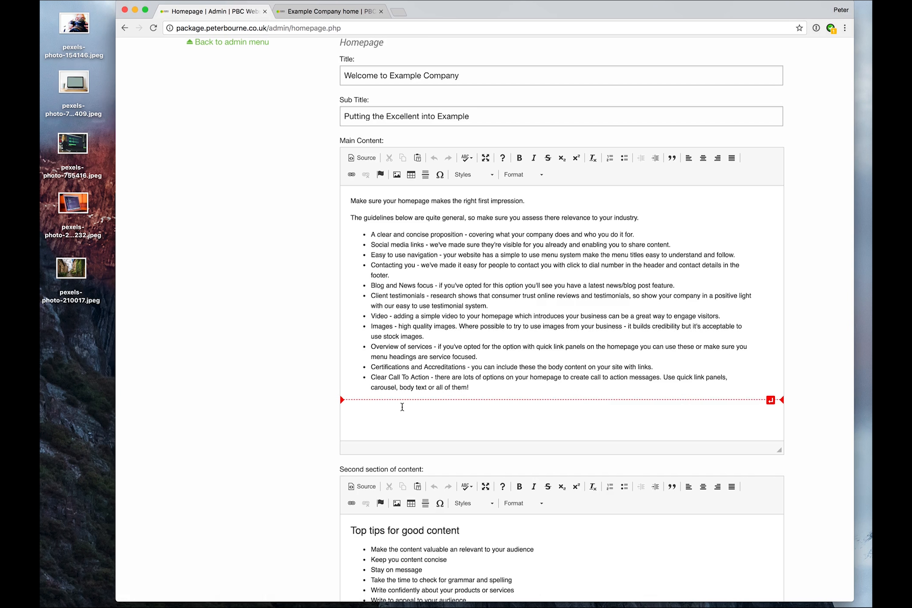
pyautogui.click(512, 398)
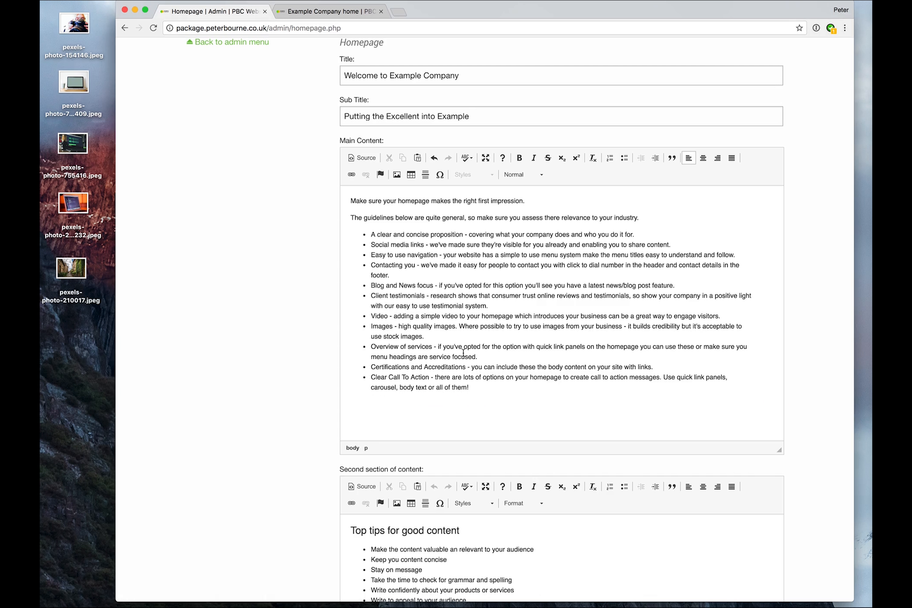
pyautogui.click(417, 159)
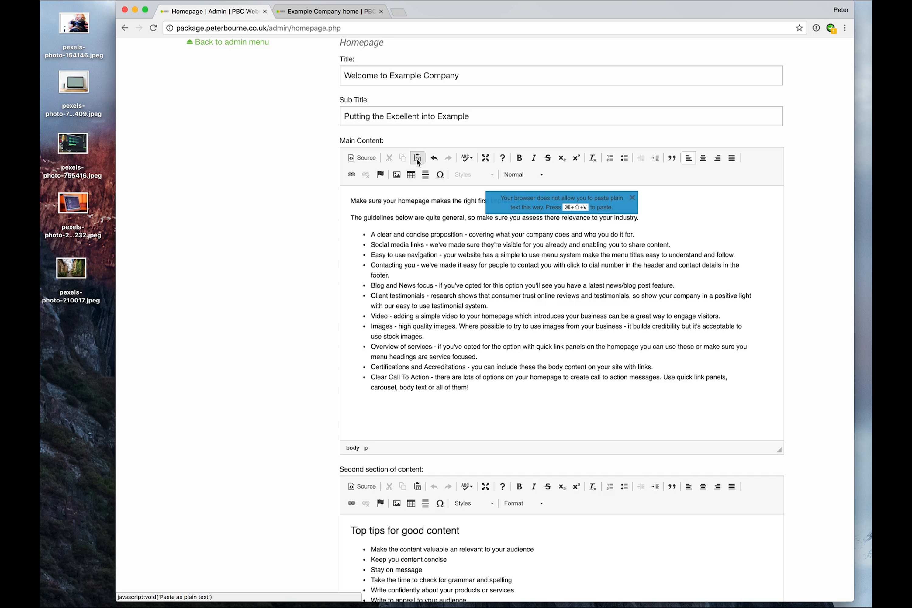
pyautogui.press('super+shift+v')
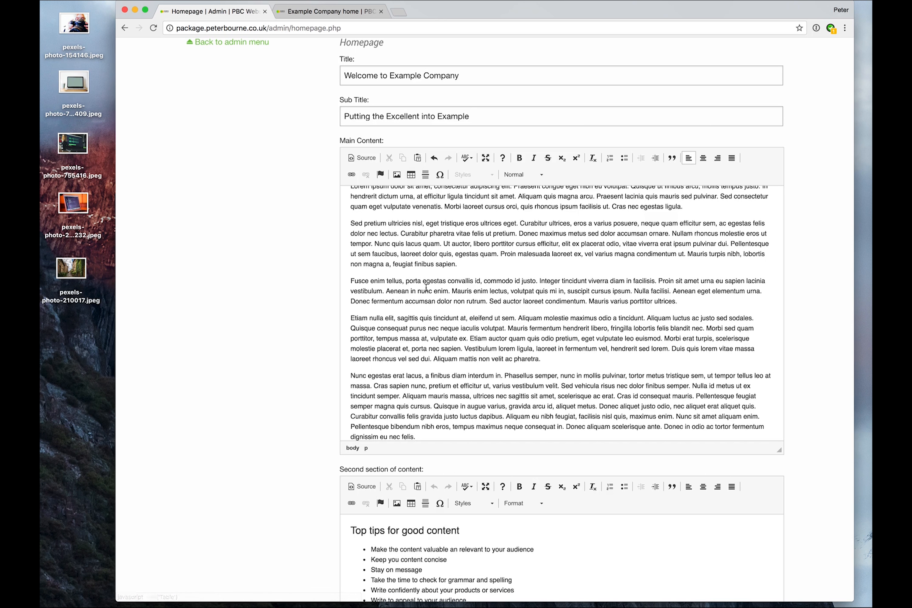
# - Add an empty paragraph after the first lorem ipsum paragraph in Main Content
pyautogui.scroll(5, 426, 287)
pyautogui.moveTo(407, 264); pyautogui.dragTo(414, 348)
pyautogui.click(394, 336)
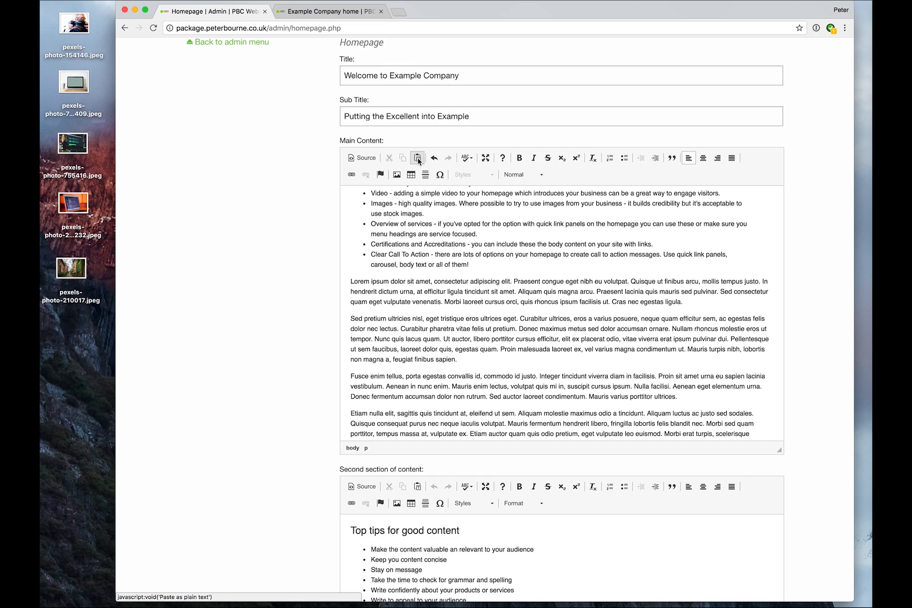
pyautogui.moveTo(349, 281); pyautogui.dragTo(723, 303)
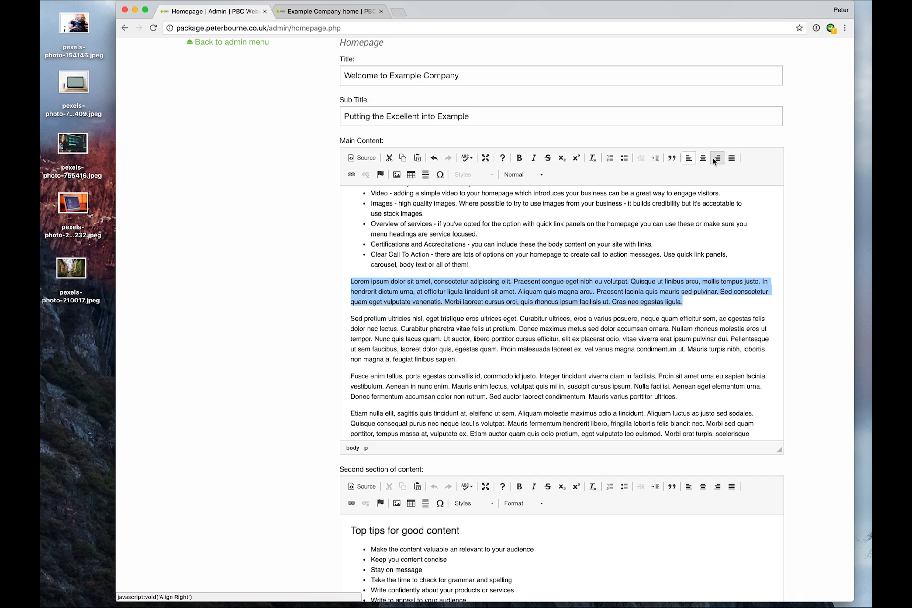
pyautogui.click(410, 281)
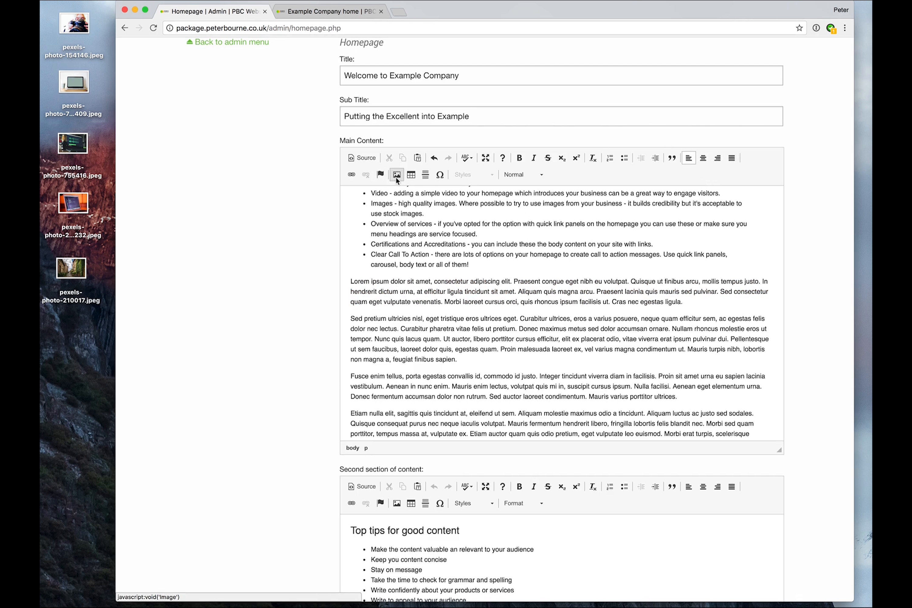
pyautogui.click(703, 300)
pyautogui.press('Return')
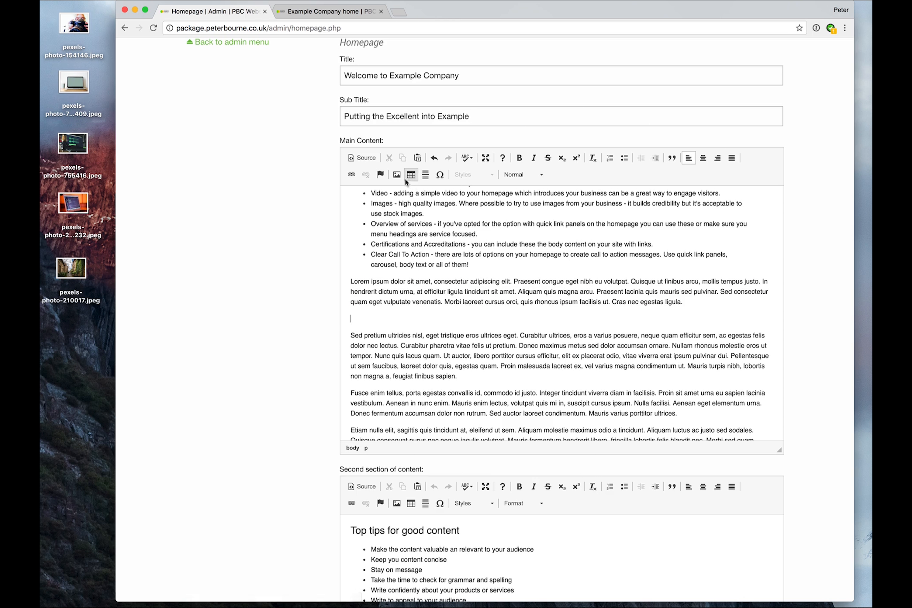
# - Upload pexels-photo-226232.jpeg from the Desktop into the images folder through the image dialog's server browser
pyautogui.click(397, 175)
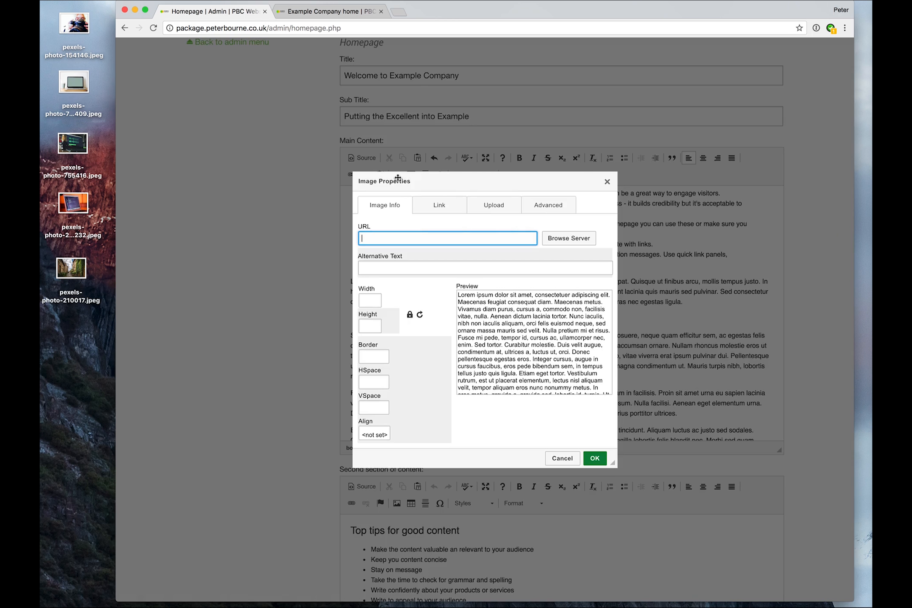
pyautogui.click(569, 241)
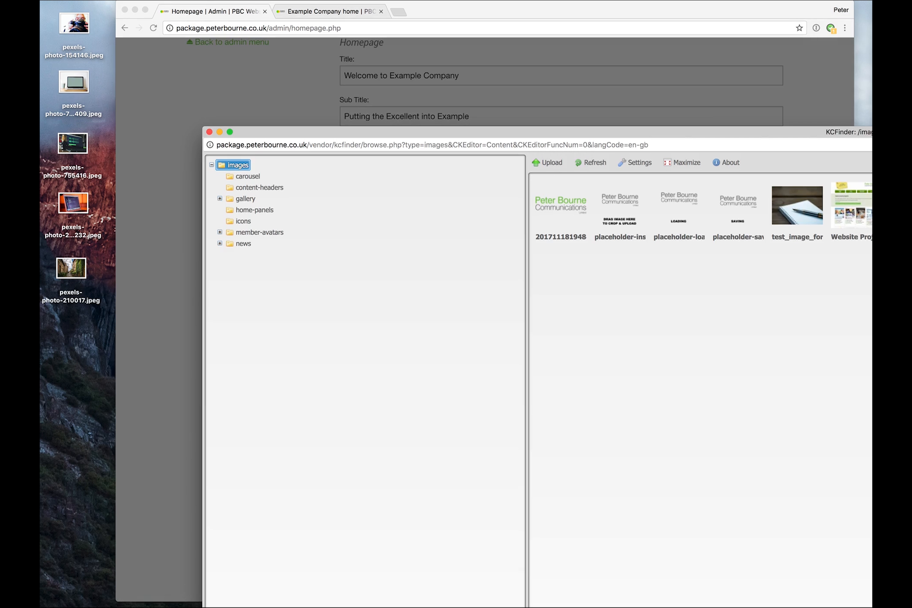
pyautogui.moveTo(859, 584); pyautogui.dragTo(831, 539)
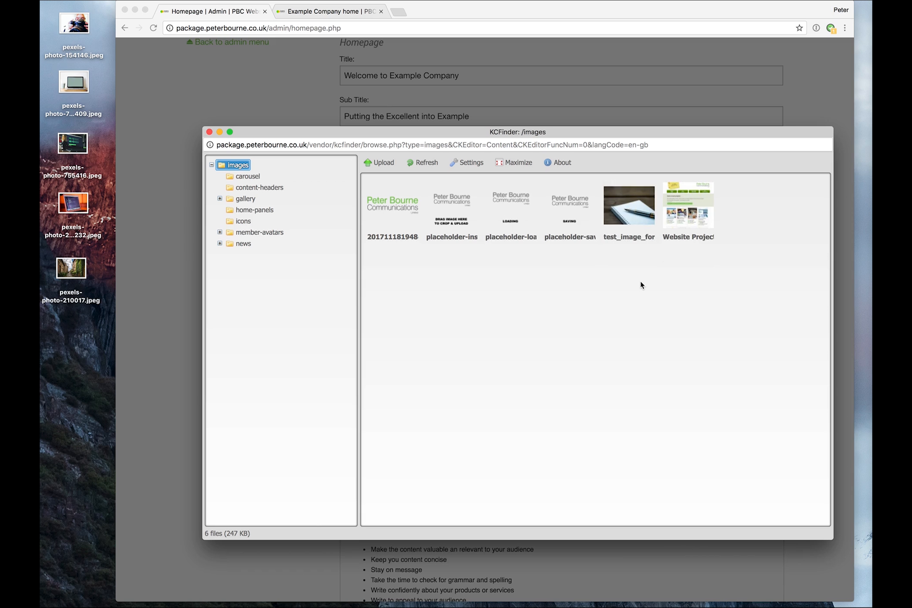
pyautogui.click(382, 163)
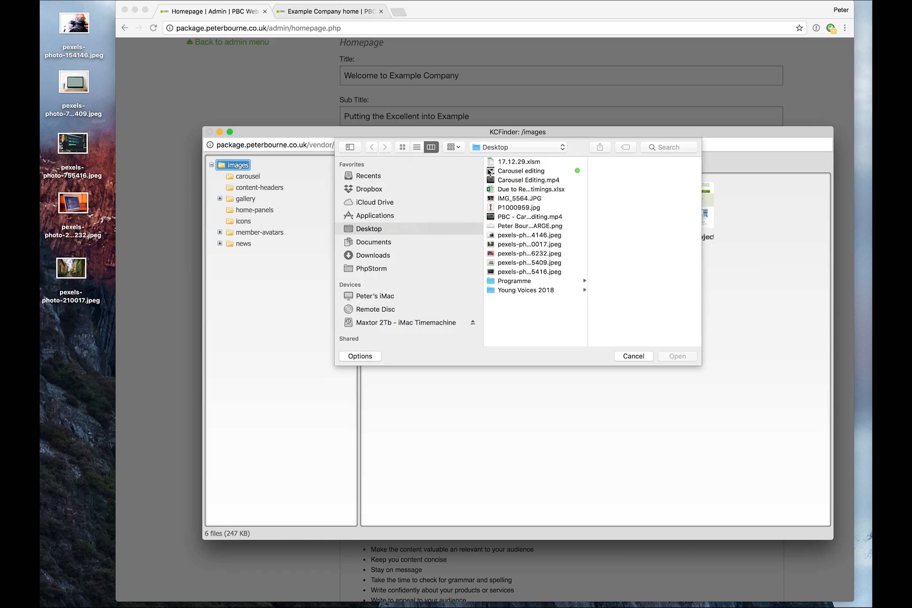
pyautogui.click(516, 255)
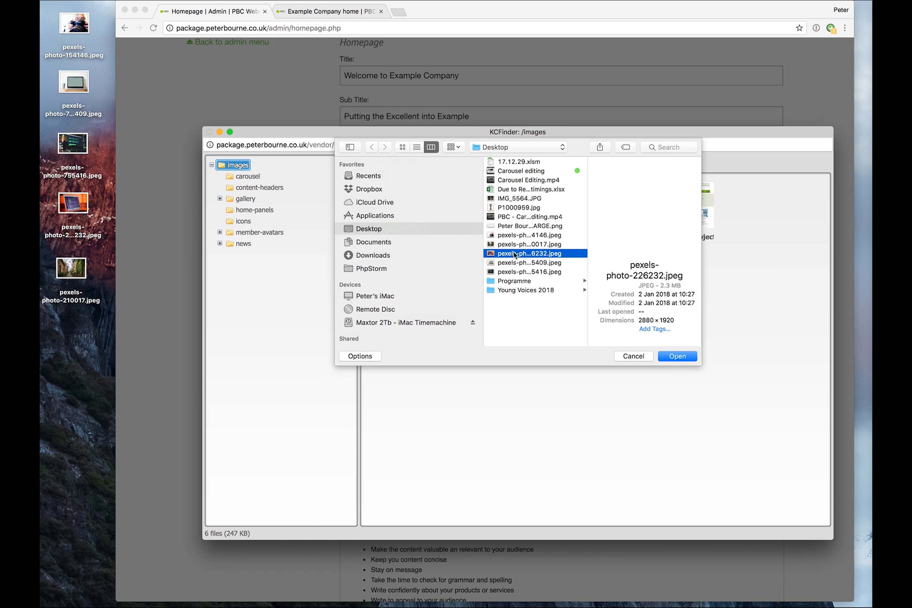
pyautogui.click(677, 358)
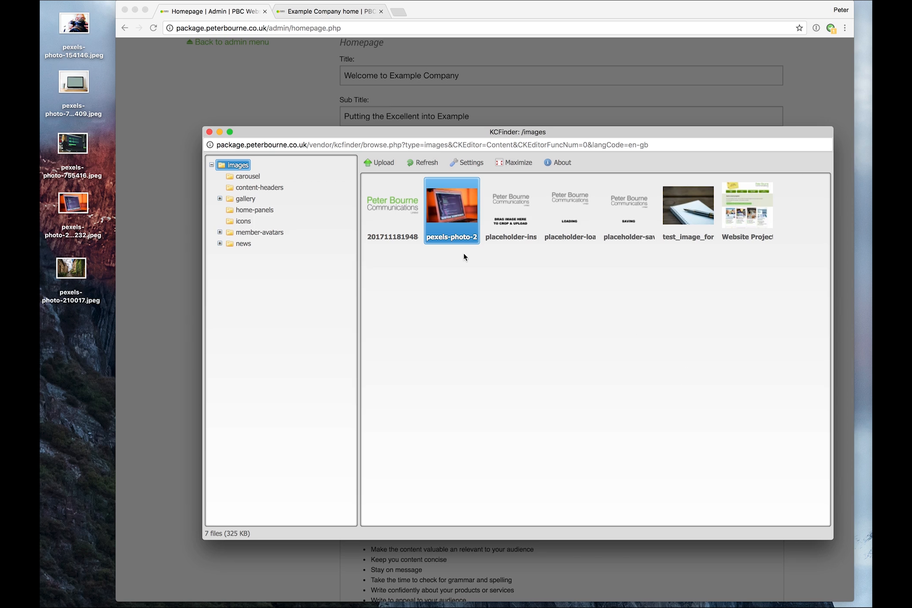
# - Insert the uploaded image into Main Content with the alternative text 'Coded for you to be search engine friendly'
pyautogui.doubleClick(454, 210)
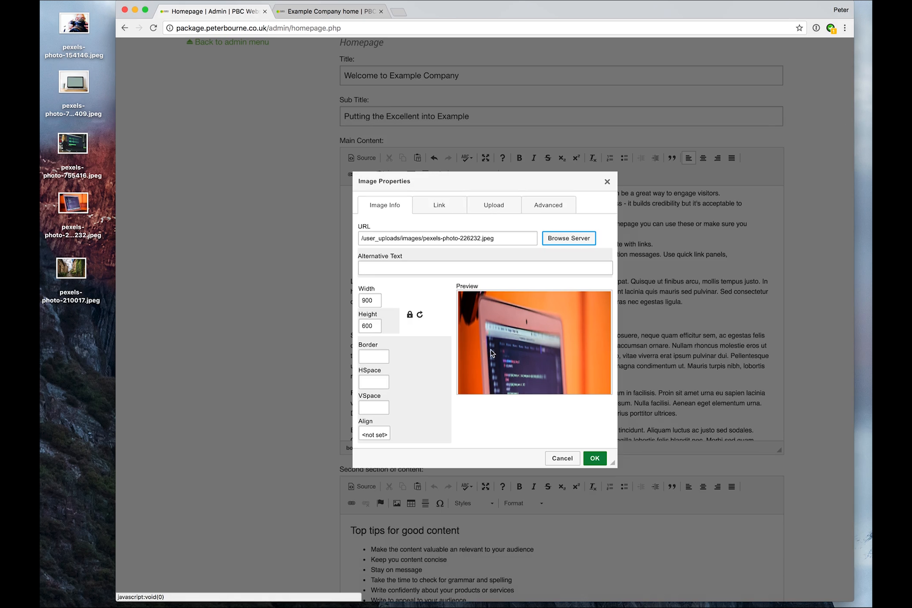
pyautogui.click(424, 269)
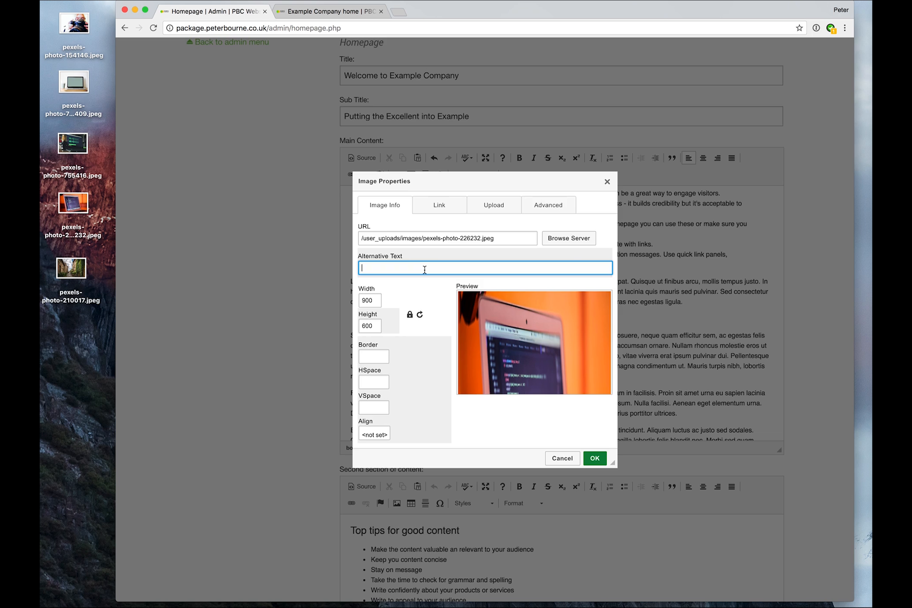
pyautogui.write('Coded for yo')
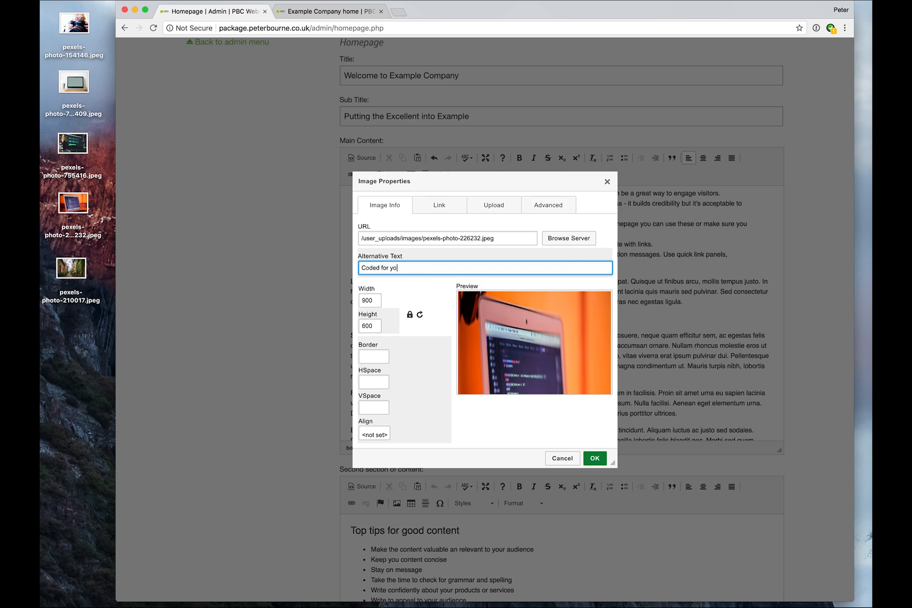
pyautogui.write('u to be search engine friendly')
pyautogui.click(595, 460)
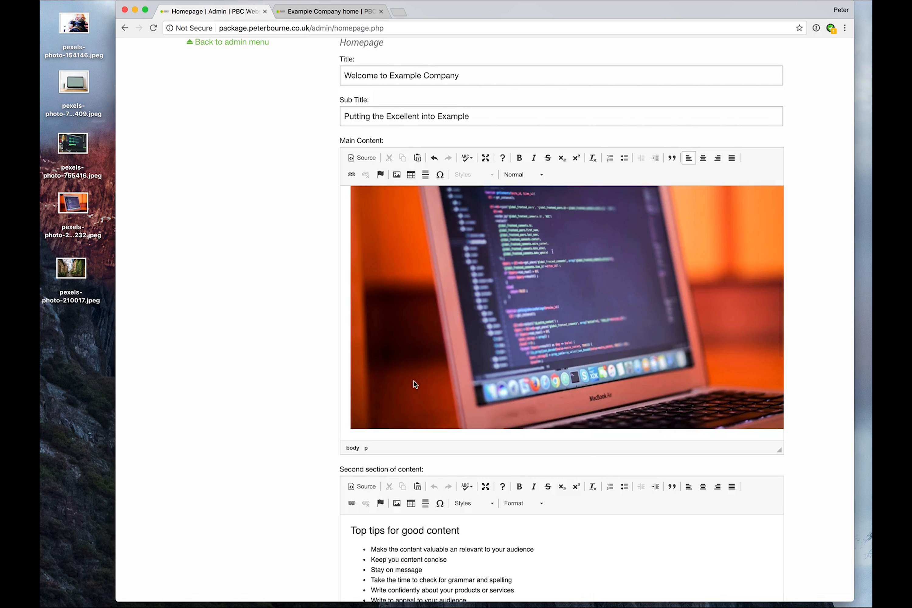
# - Add a new line 'Click here to open the BBC news website' below the image in Main Content
pyautogui.scroll(4, 736, 298)
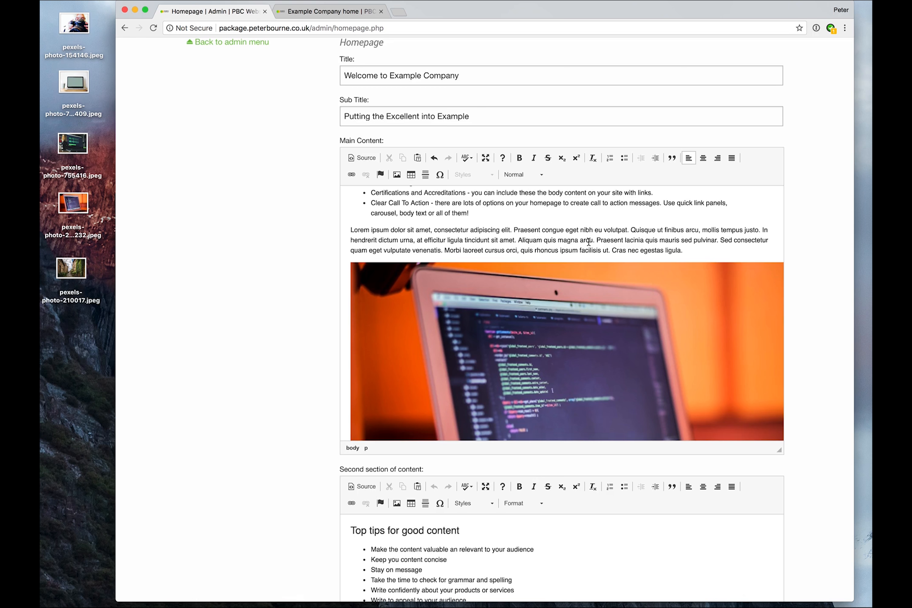
pyautogui.scroll(-5, 515, 224)
pyautogui.scroll(-5, 515, 223)
pyautogui.click(366, 296)
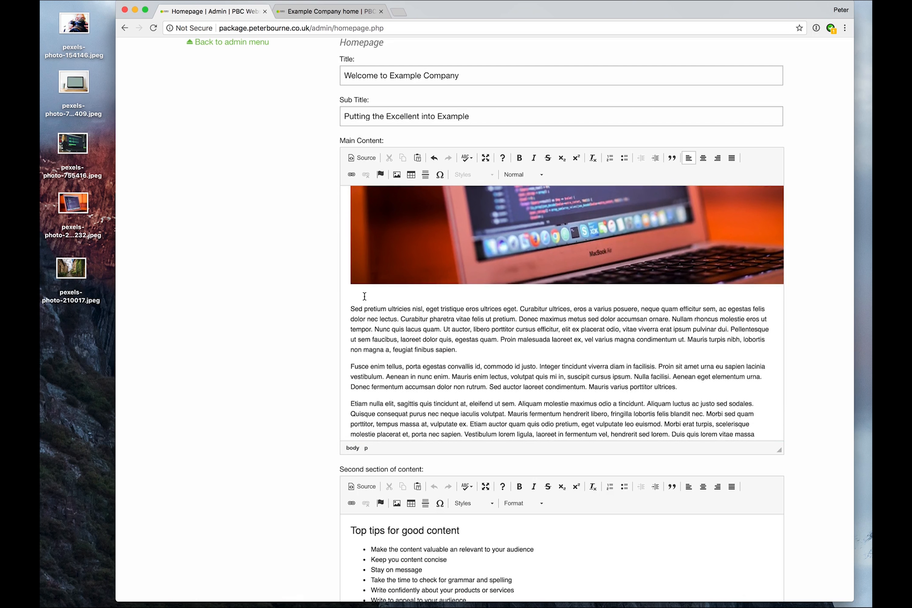
pyautogui.press('Return')
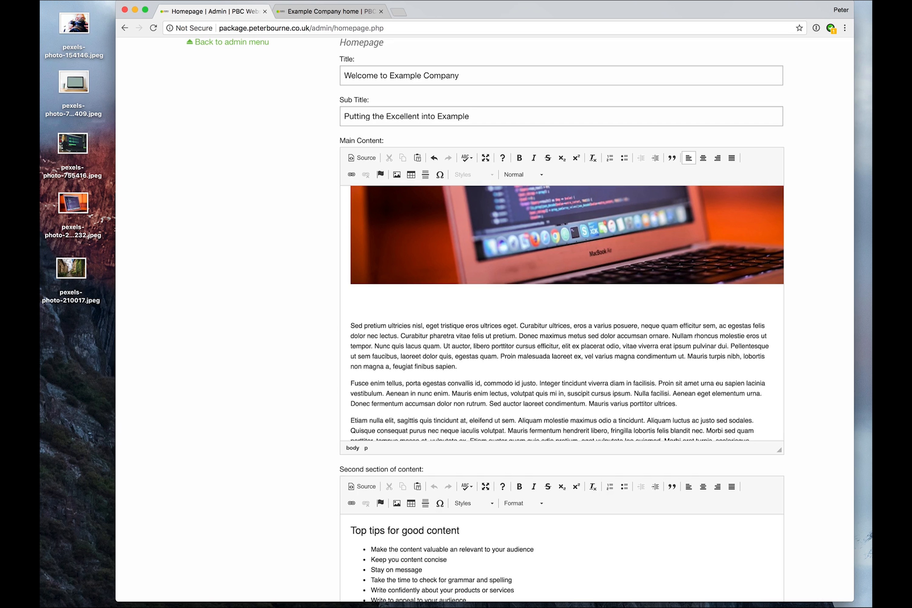
pyautogui.write('Click here to open the BBC news website')
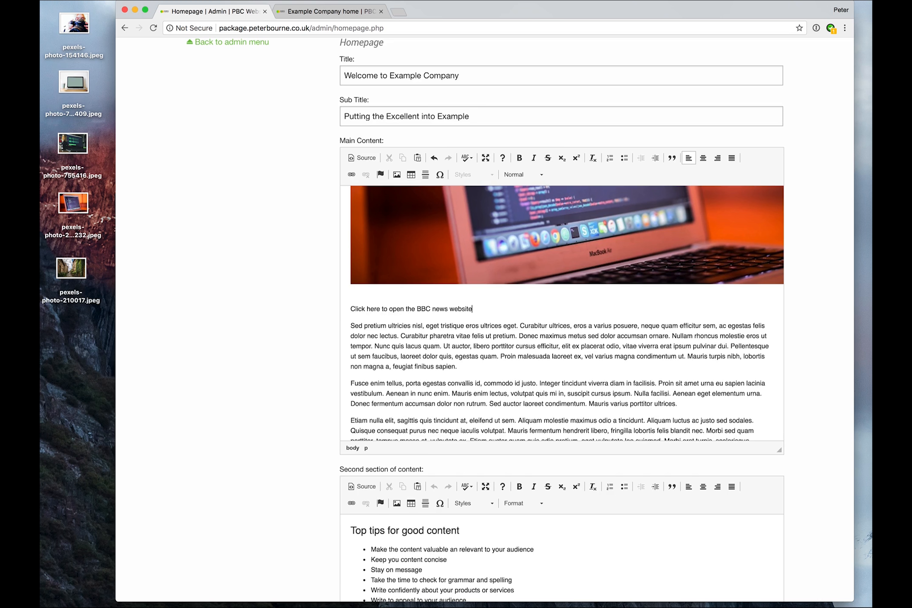
pyautogui.hotkey('shift', 'Home')
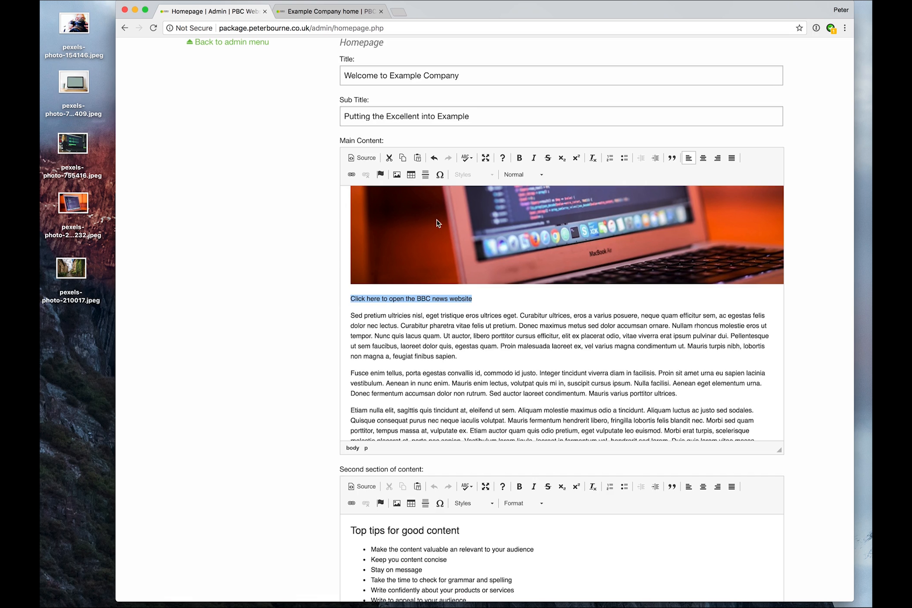
pyautogui.click(352, 174)
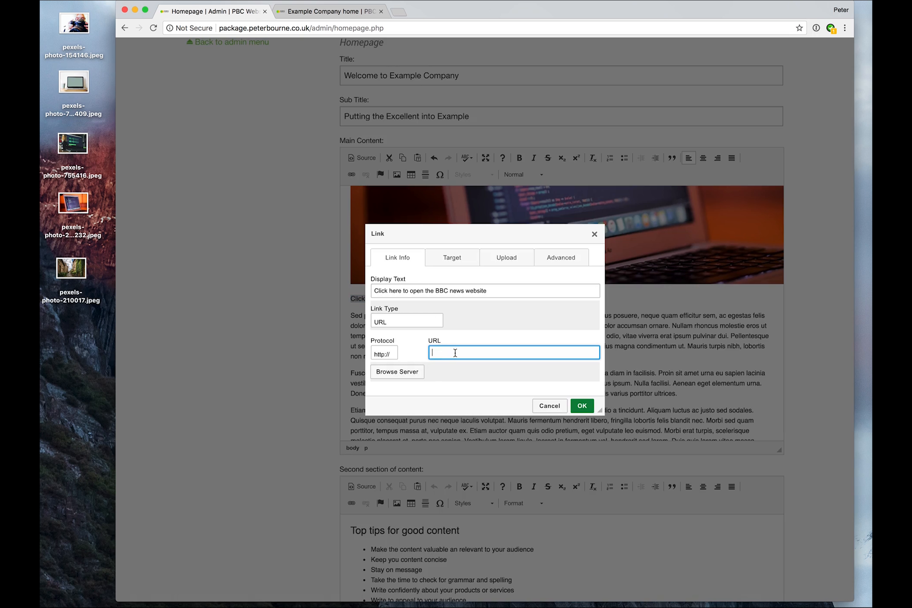
pyautogui.write('www.bbc.co.uk/news')
pyautogui.click(451, 260)
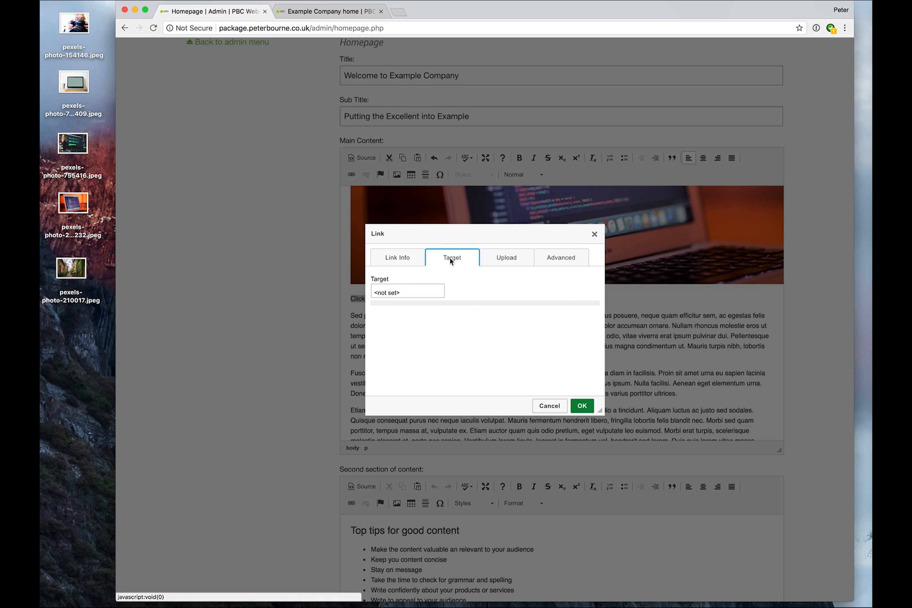
pyautogui.click(411, 290)
pyautogui.click(407, 316)
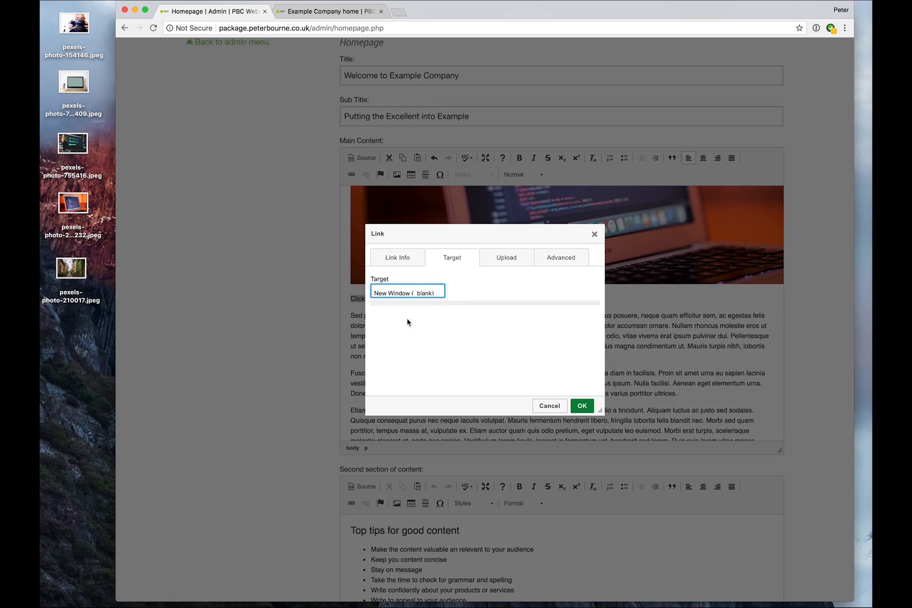
pyautogui.click(394, 297)
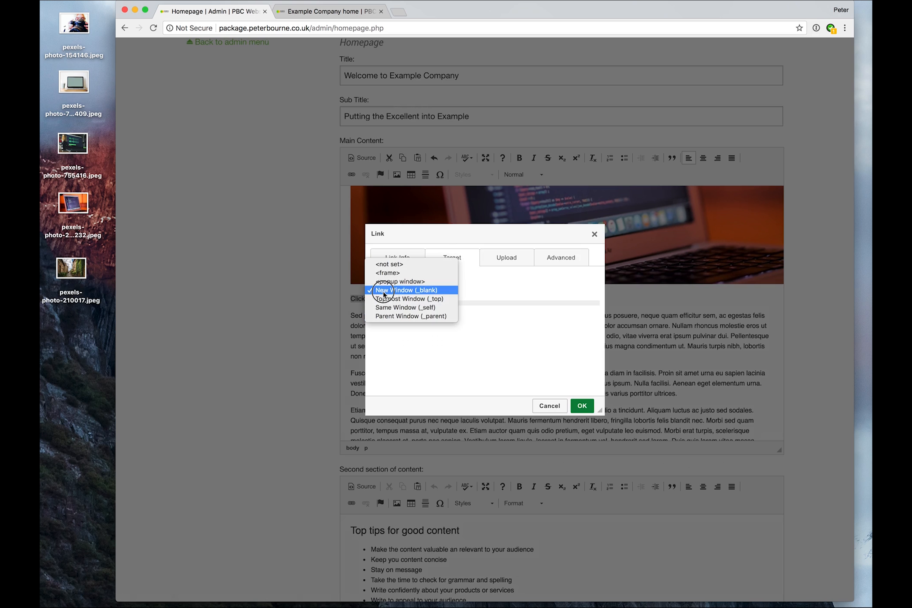
pyautogui.click(394, 291)
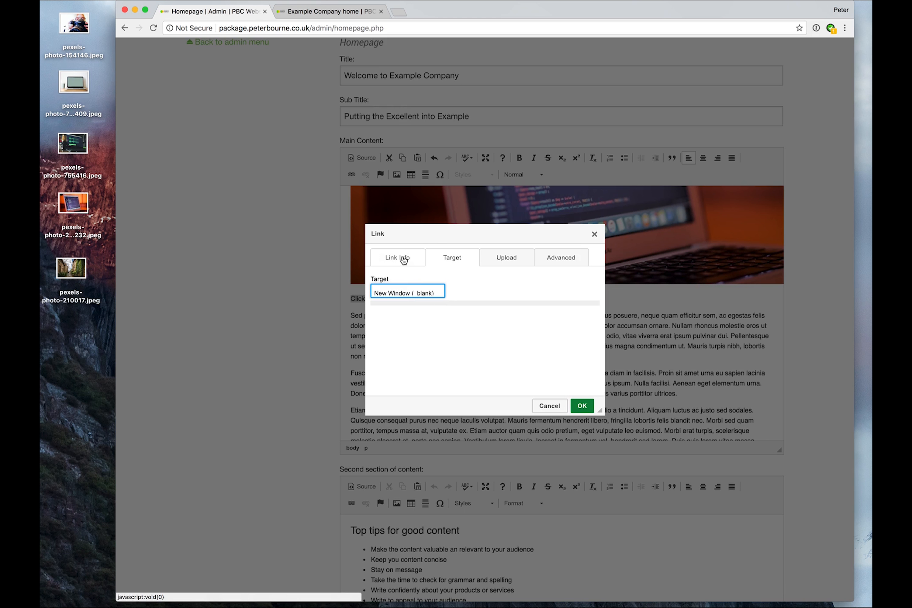
pyautogui.click(407, 259)
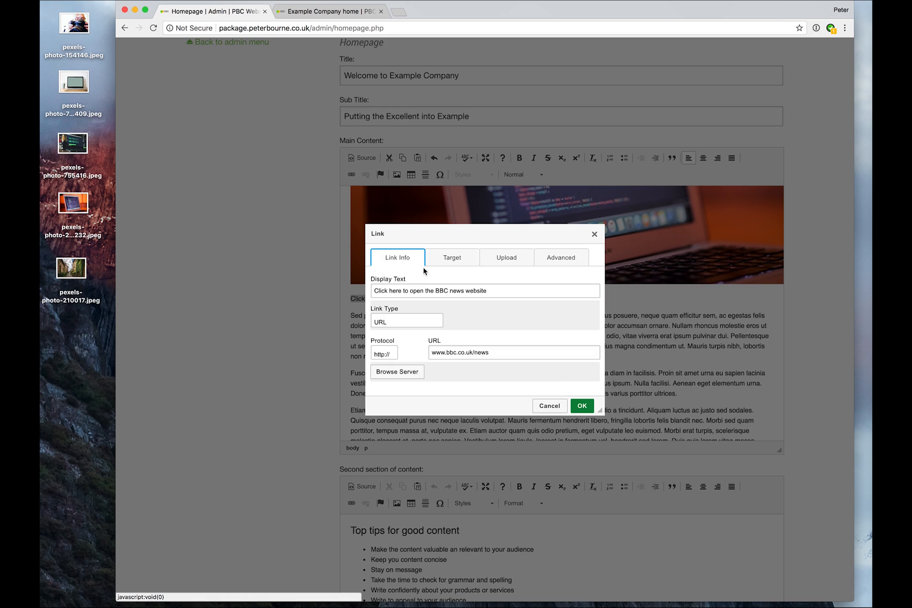
pyautogui.click(582, 406)
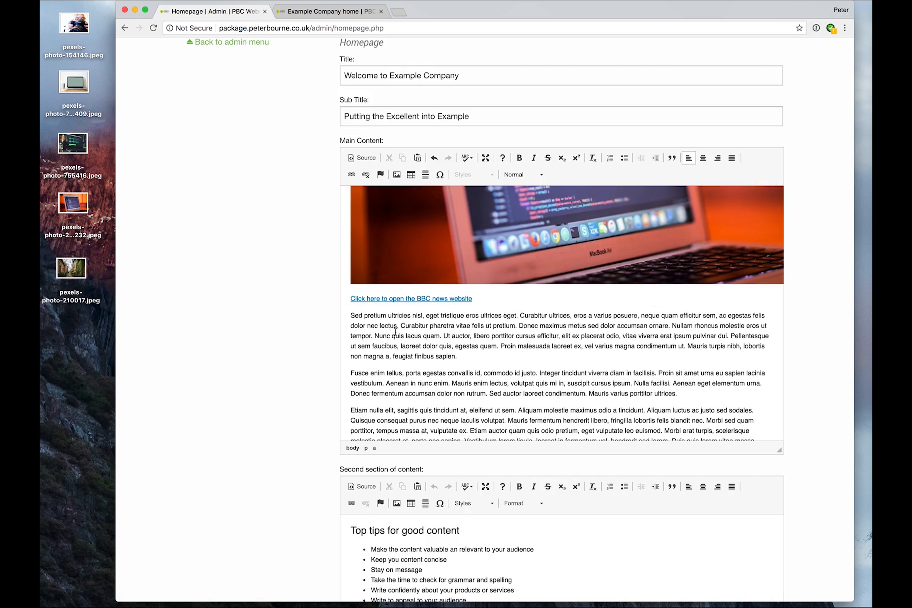
# - Submit the homepage content changes
pyautogui.scroll(-10, 270, 369)
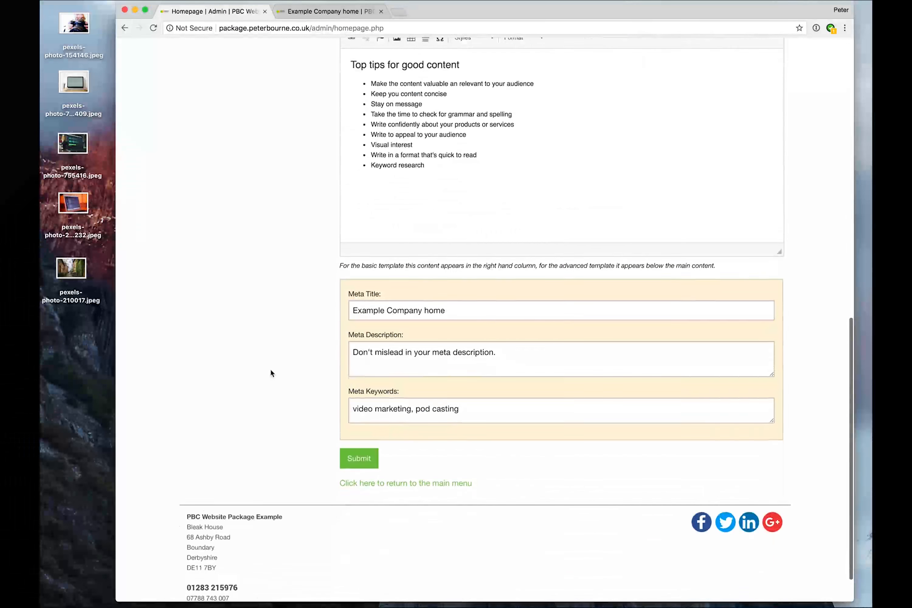
pyautogui.click(358, 457)
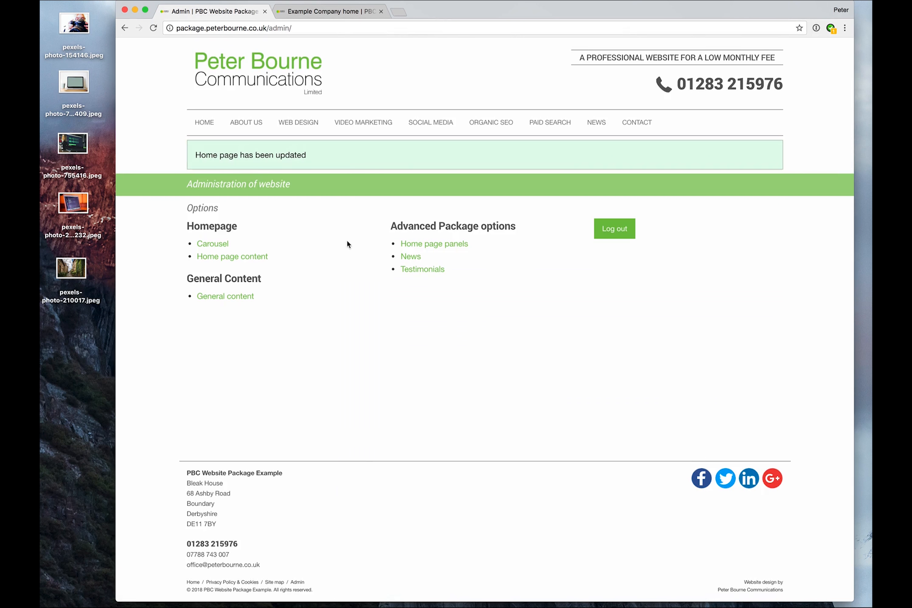
# - Reload the live homepage, review the added paragraph, image and link, and test the BBC news link
pyautogui.click(333, 11)
pyautogui.click(273, 189)
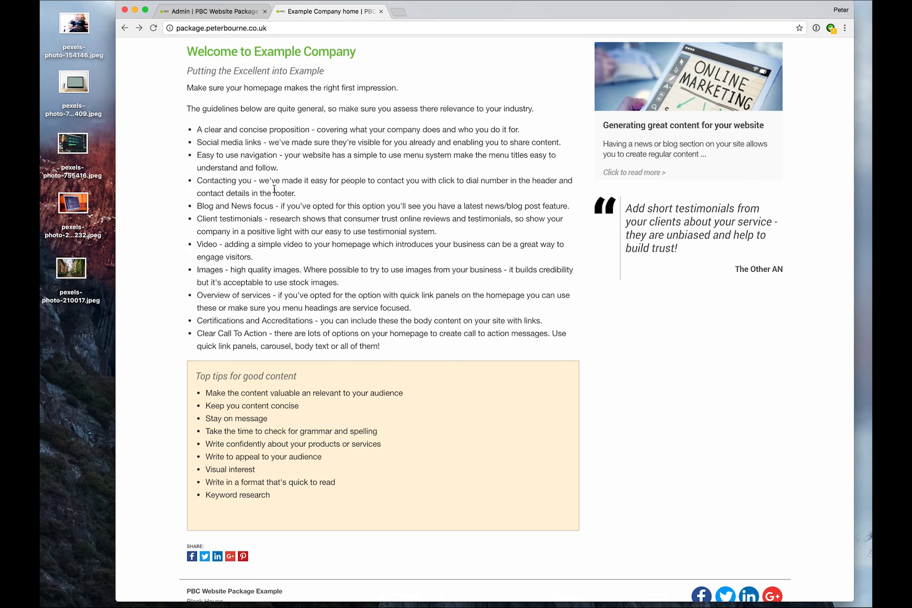
pyautogui.press('super+r')
pyautogui.scroll(3, 151, 189)
pyautogui.scroll(5, 152, 190)
pyautogui.scroll(-10, 152, 189)
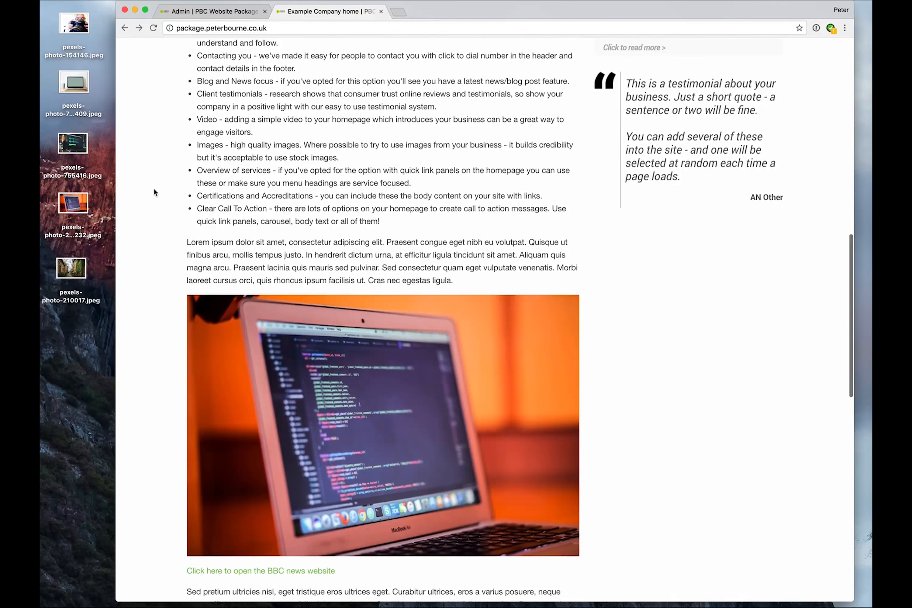
pyautogui.moveTo(186, 242); pyautogui.dragTo(455, 282)
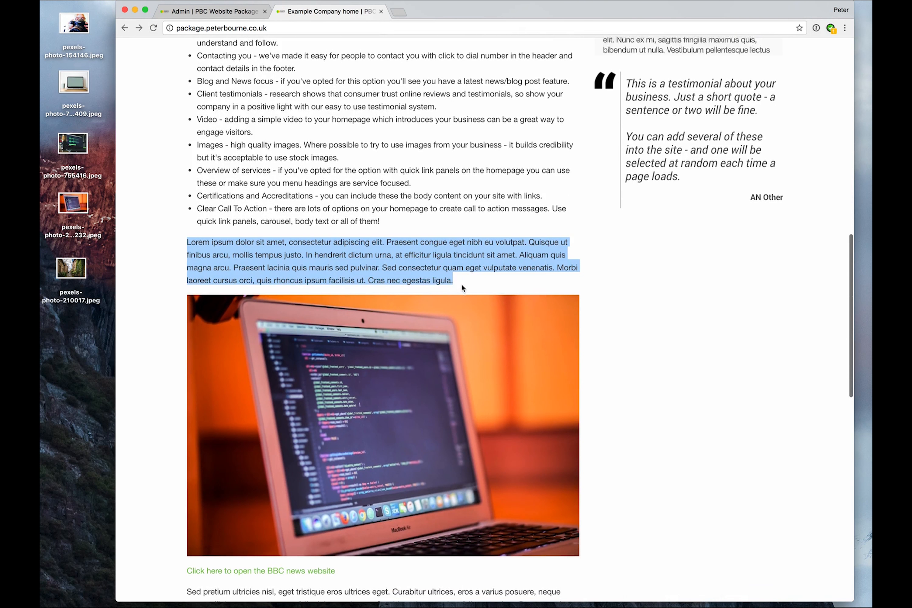
pyautogui.scroll(-9, 158, 290)
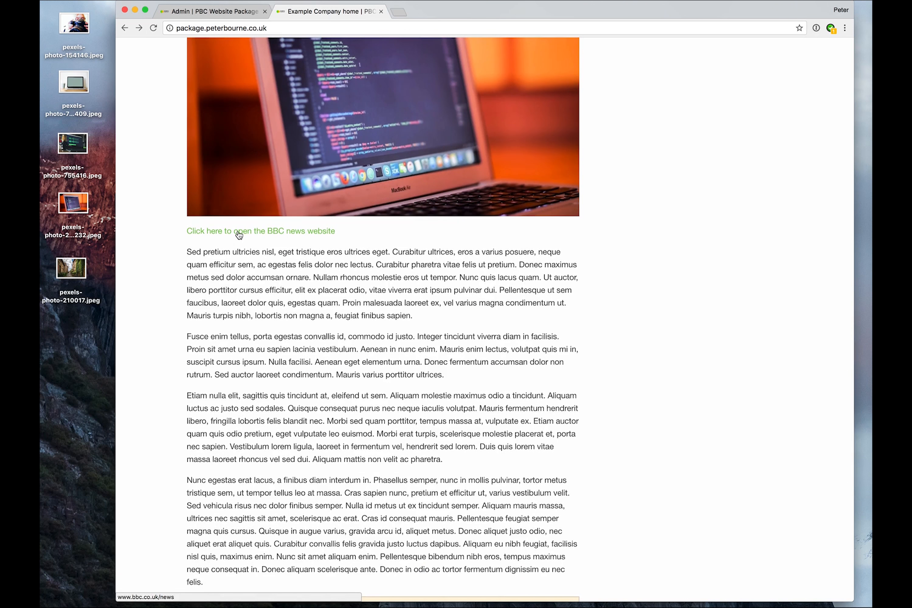
pyautogui.click(239, 232)
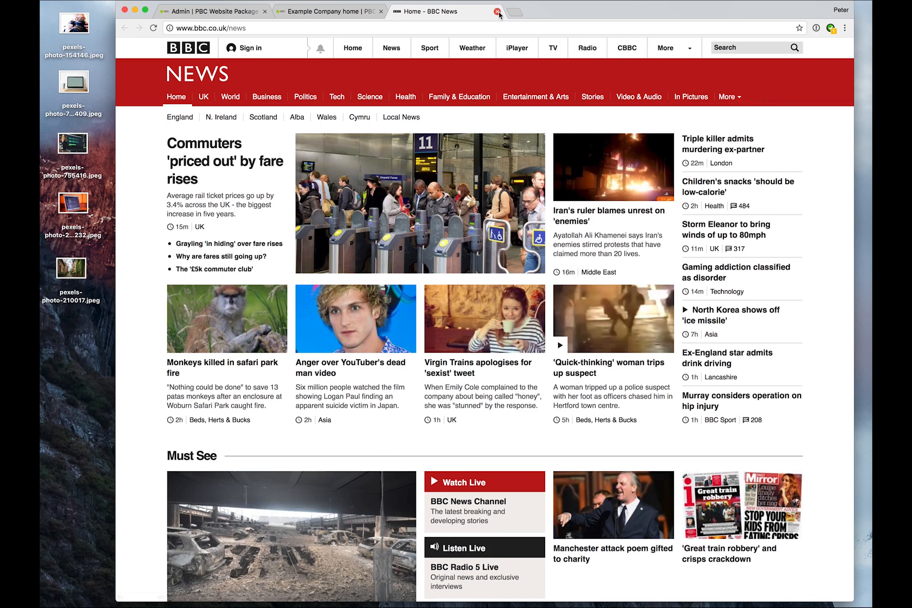
pyautogui.click(498, 12)
pyautogui.scroll(-5, 220, 315)
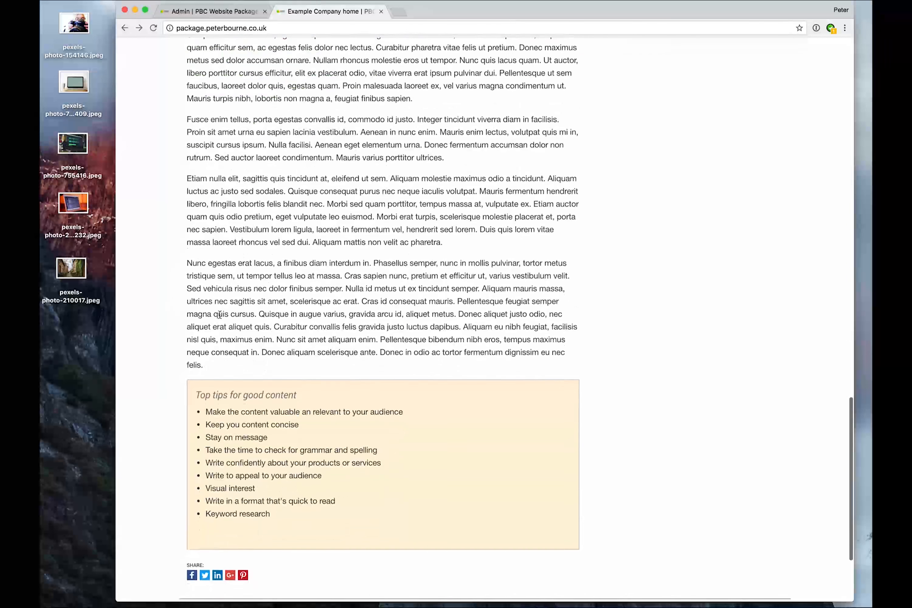
pyautogui.scroll(3, 219, 315)
# - Reopen the home page content editor in the admin area and review the Main Content
pyautogui.click(227, 13)
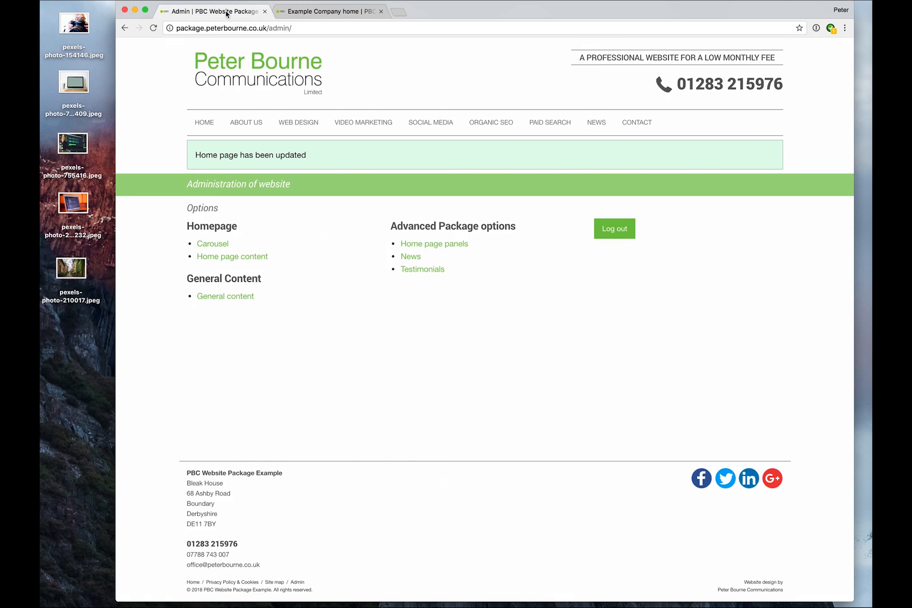
pyautogui.click(220, 257)
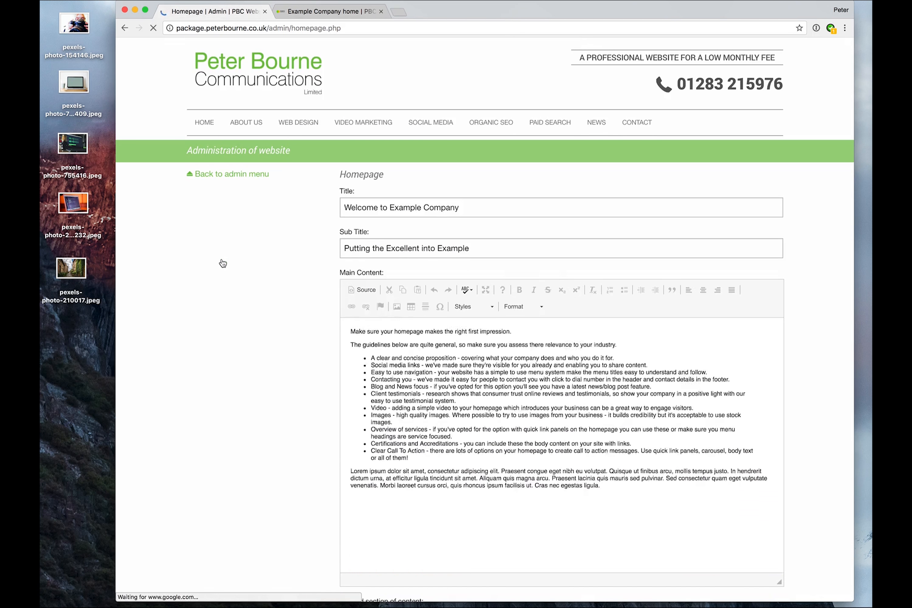
pyautogui.scroll(-4, 230, 394)
pyautogui.scroll(-5, 349, 357)
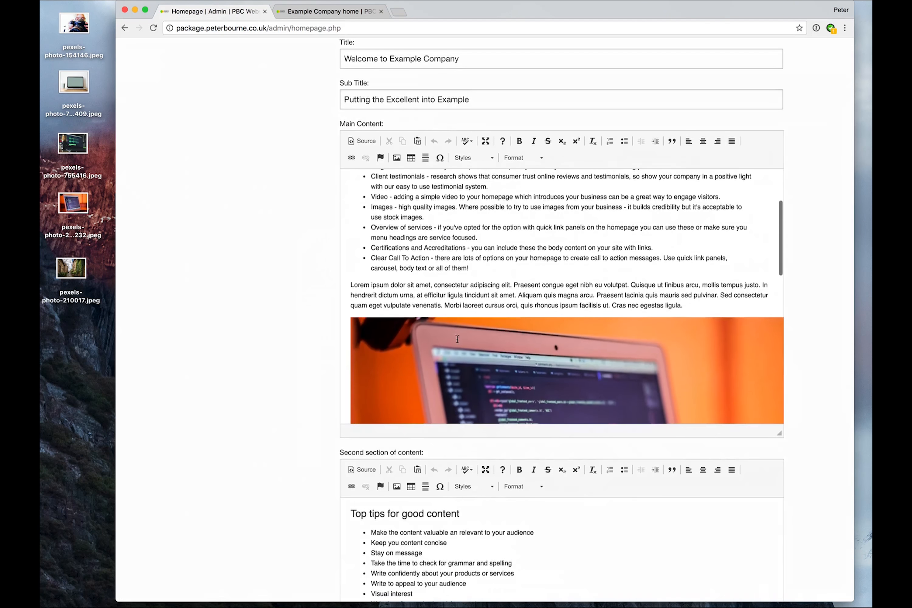
pyautogui.scroll(-8, 457, 338)
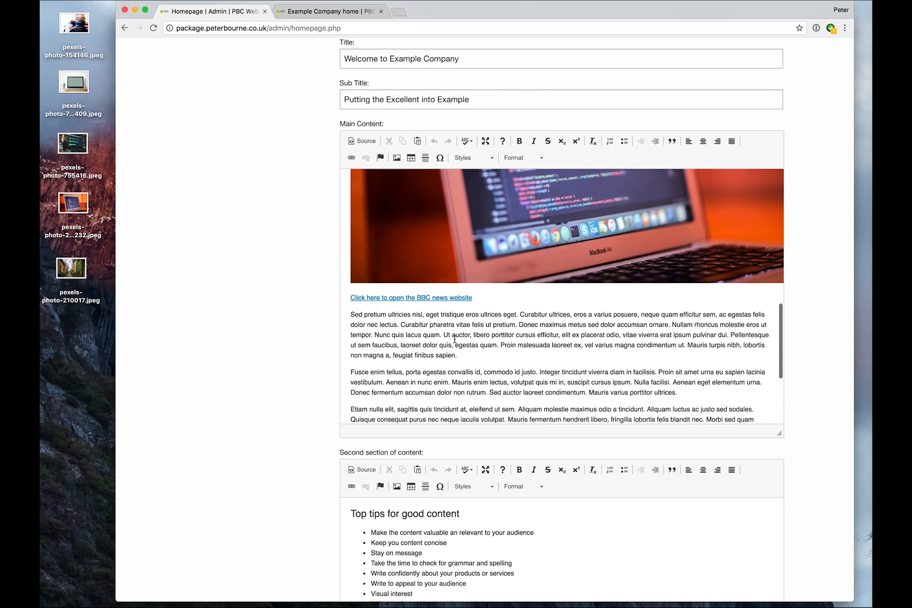
pyautogui.scroll(-1, 290, 396)
pyautogui.scroll(-6, 290, 396)
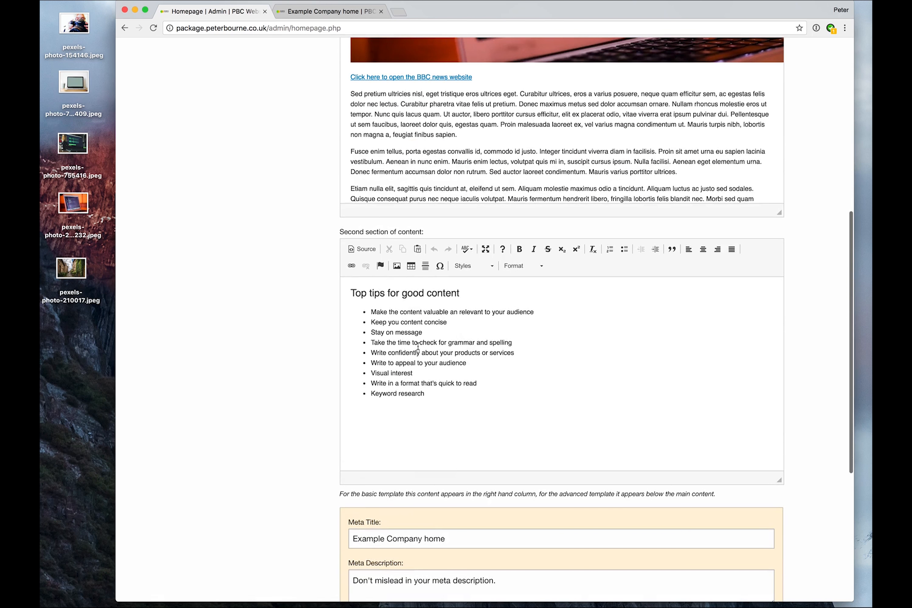
# - Delete the laptop image from the Main Content
pyautogui.scroll(7, 281, 367)
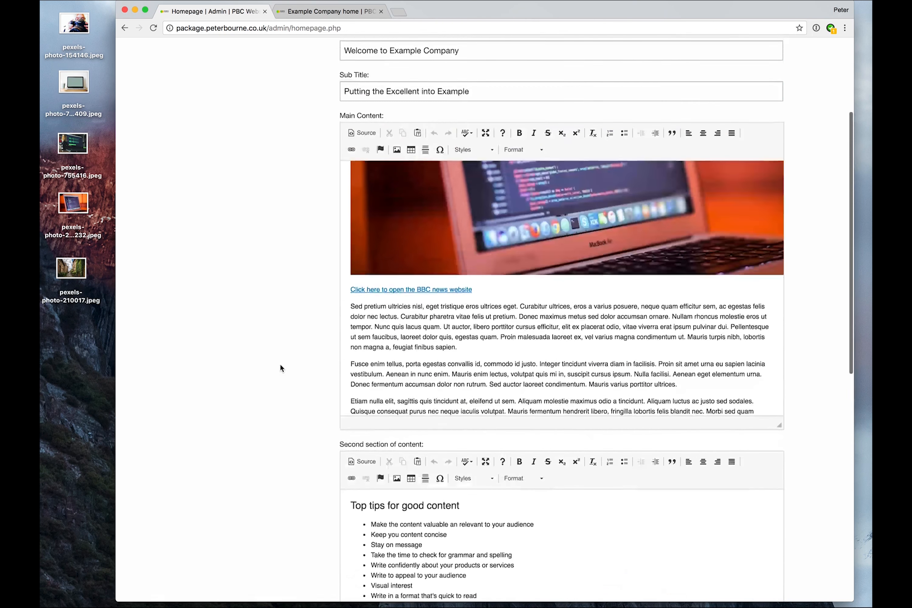
pyautogui.scroll(1, 280, 363)
pyautogui.click(477, 283)
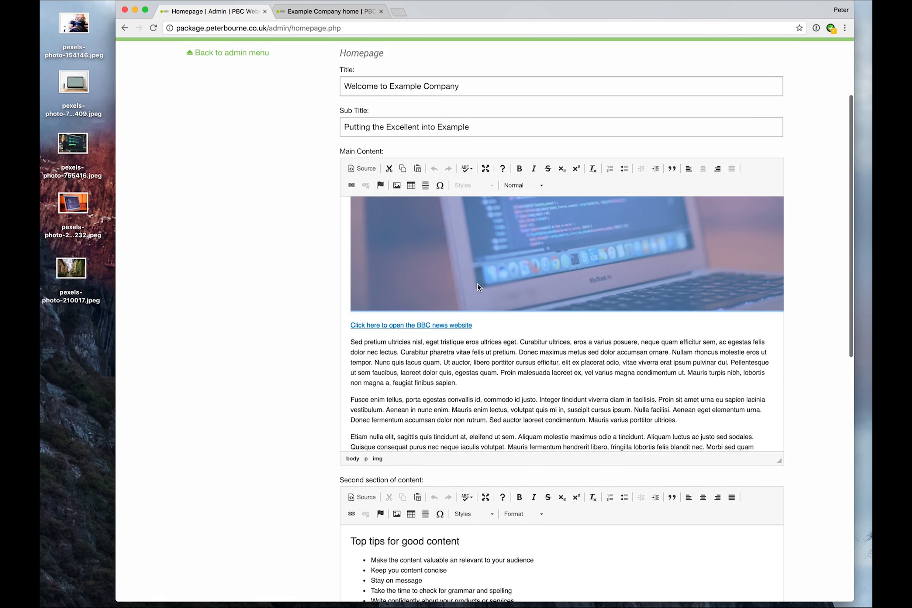
pyautogui.scroll(4, 462, 298)
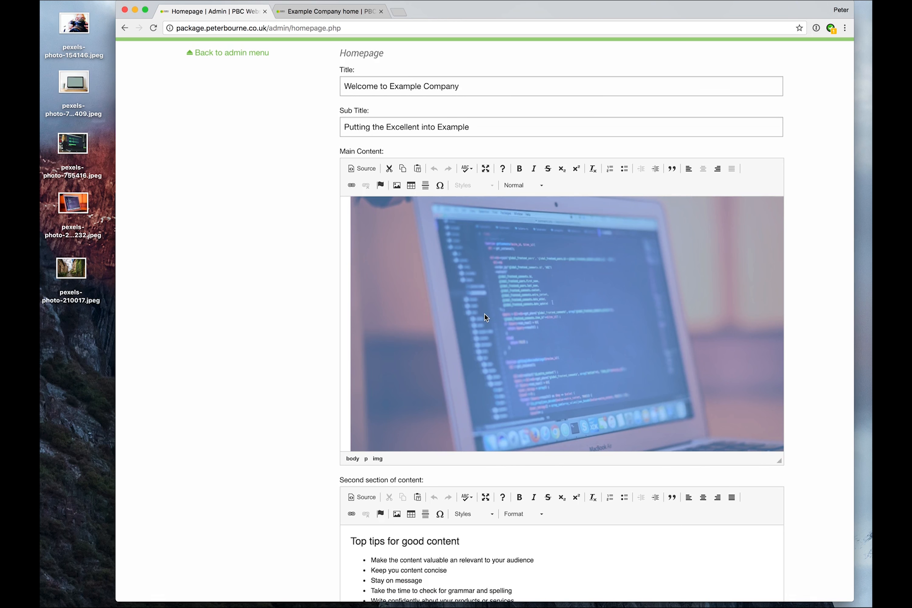
pyautogui.press('Delete')
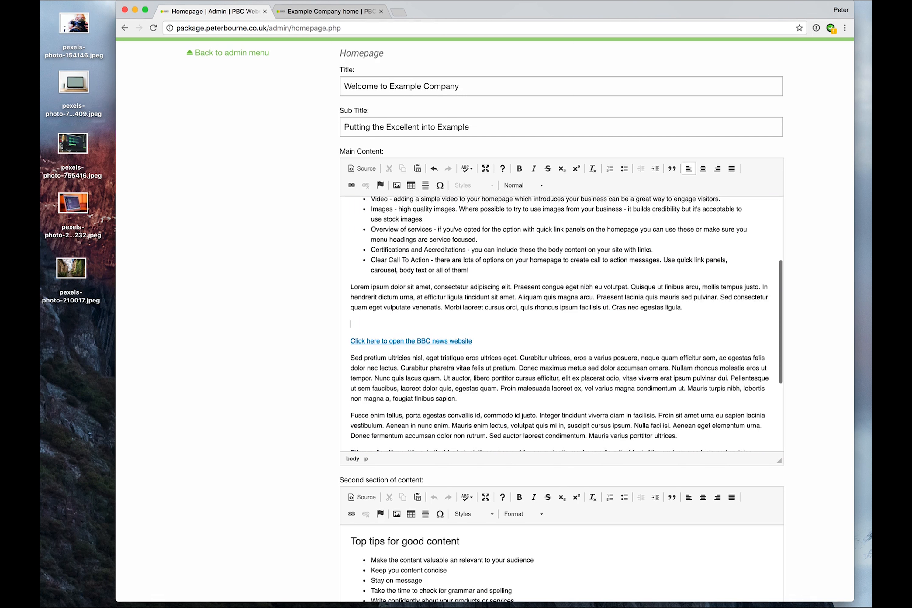
# - Open the image browser from the image dialog, delete the pexels-photo-2 image file from the images folder, and cancel the dialog
pyautogui.click(401, 185)
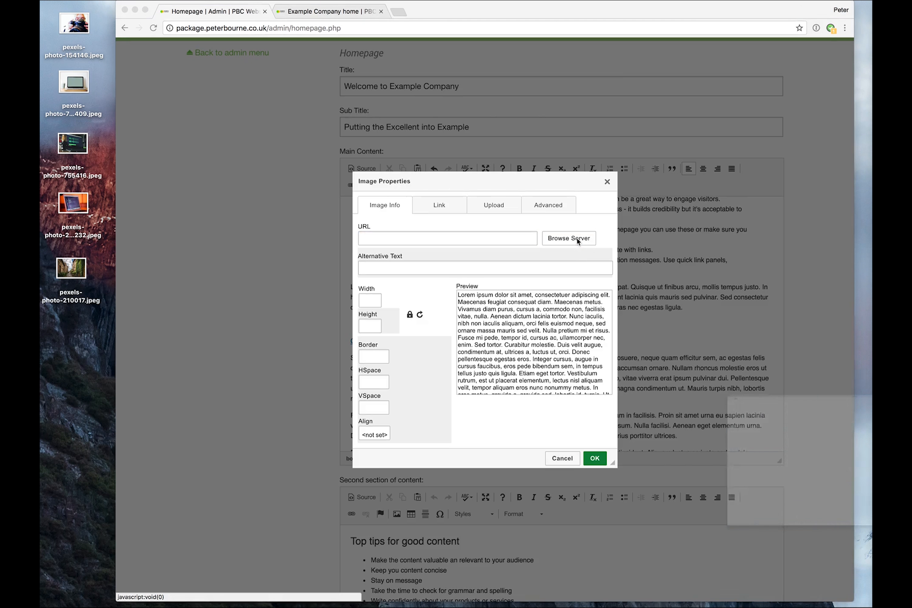
pyautogui.click(578, 239)
pyautogui.click(618, 215)
pyautogui.click(618, 216)
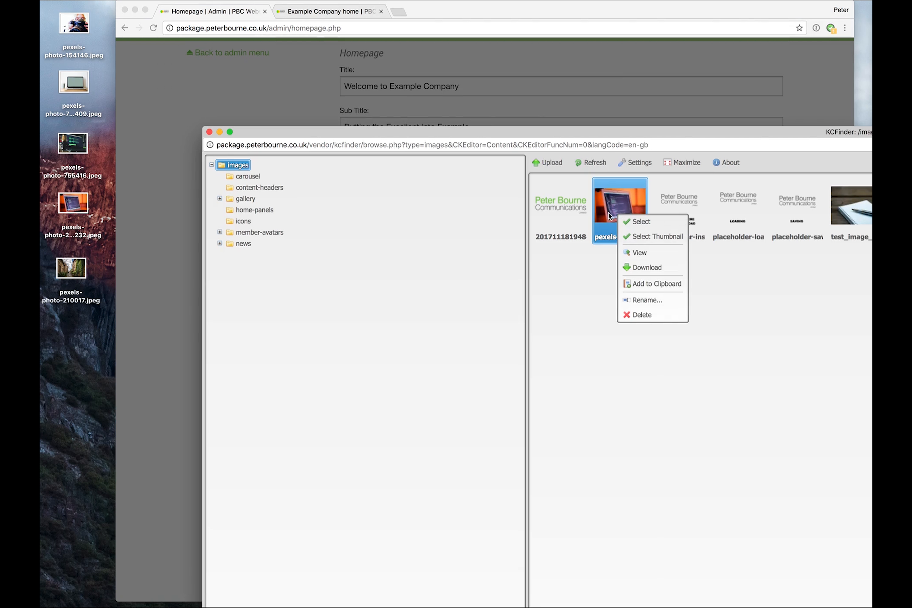
pyautogui.click(642, 316)
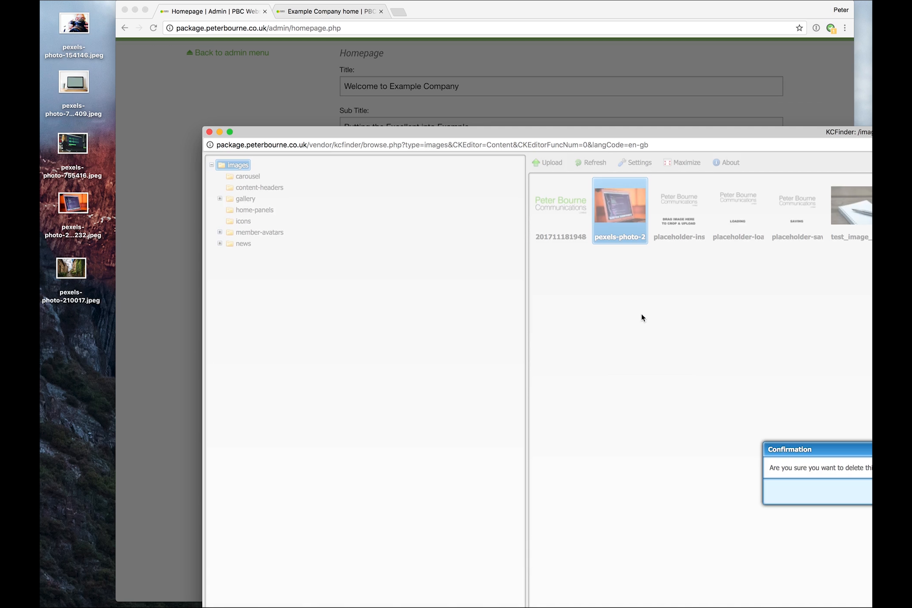
pyautogui.moveTo(866, 453); pyautogui.dragTo(688, 335)
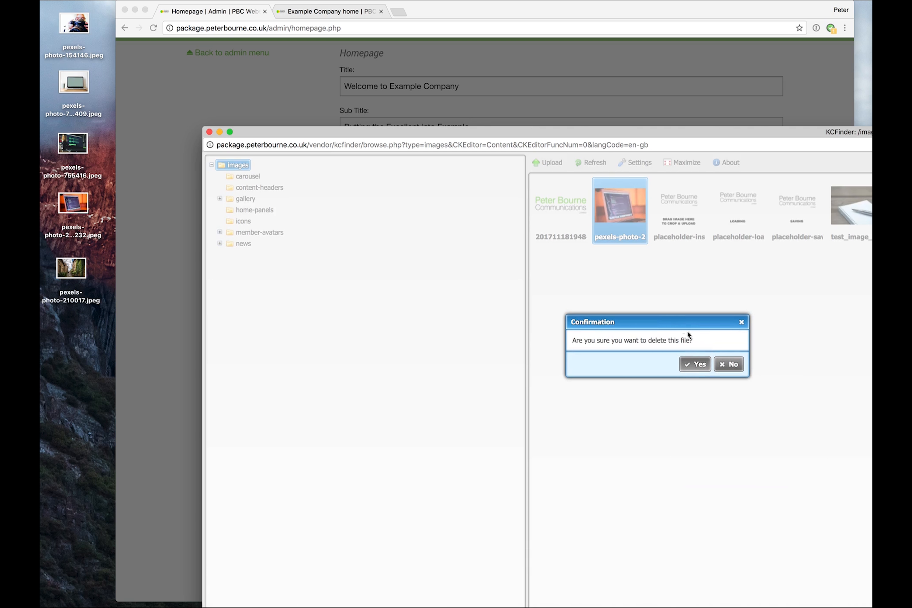
pyautogui.click(696, 366)
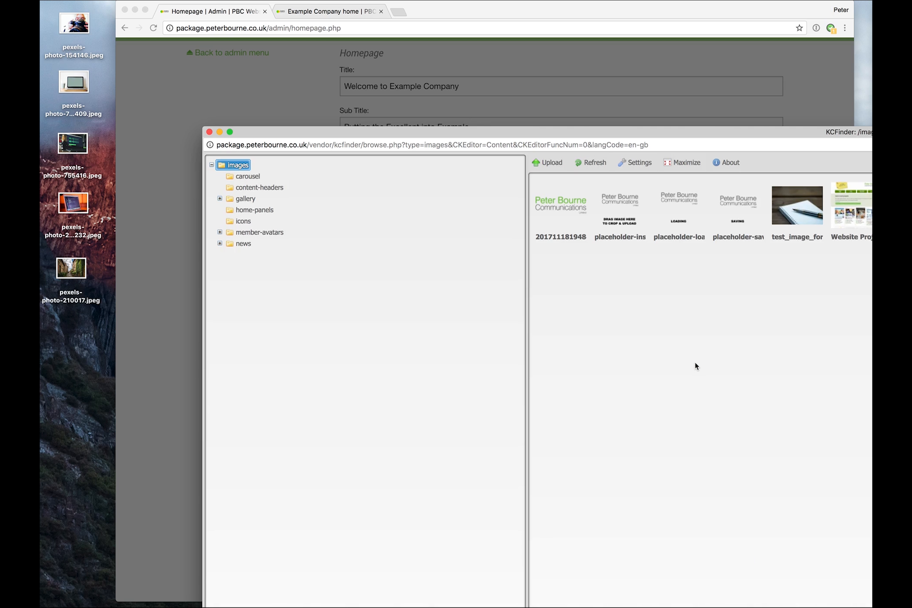
pyautogui.click(210, 132)
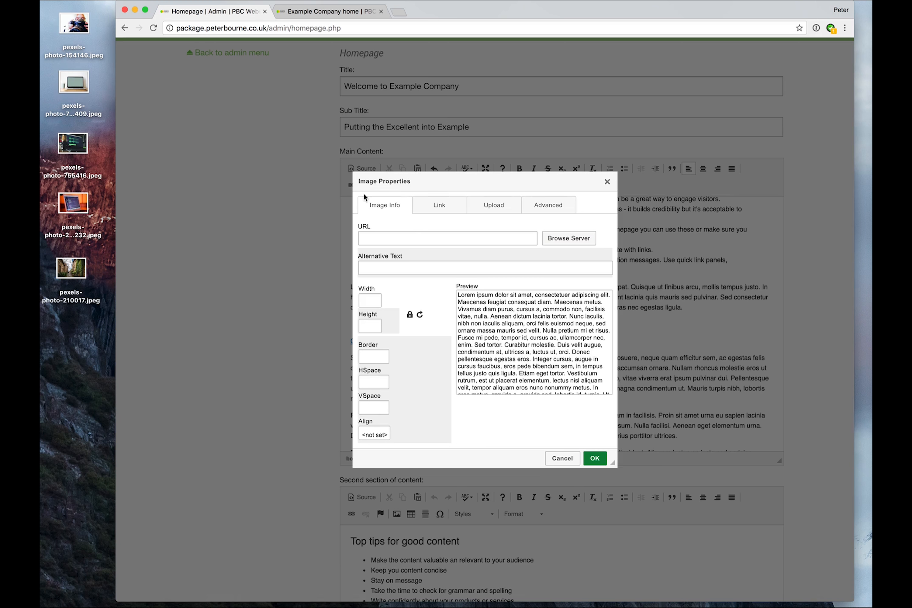
pyautogui.click(594, 459)
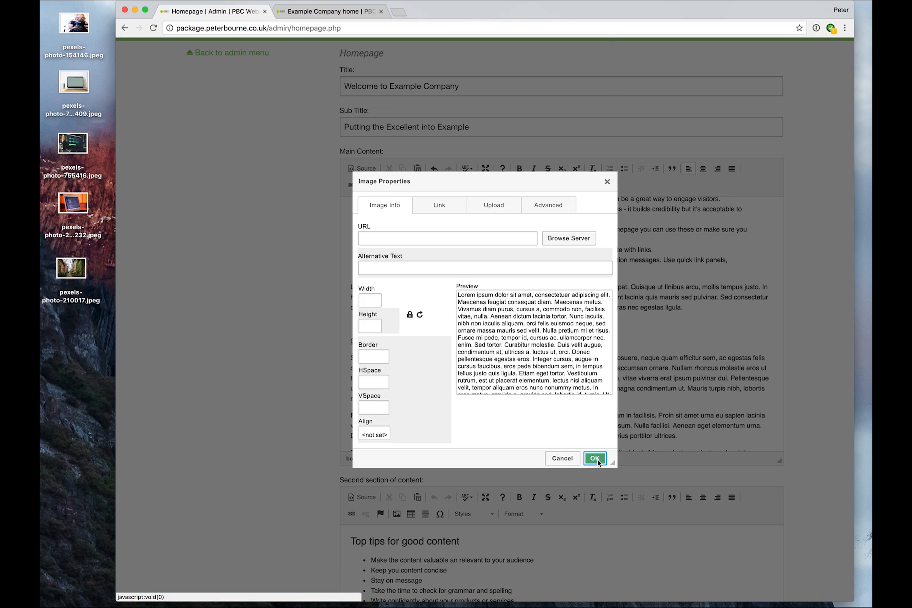
pyautogui.click(584, 89)
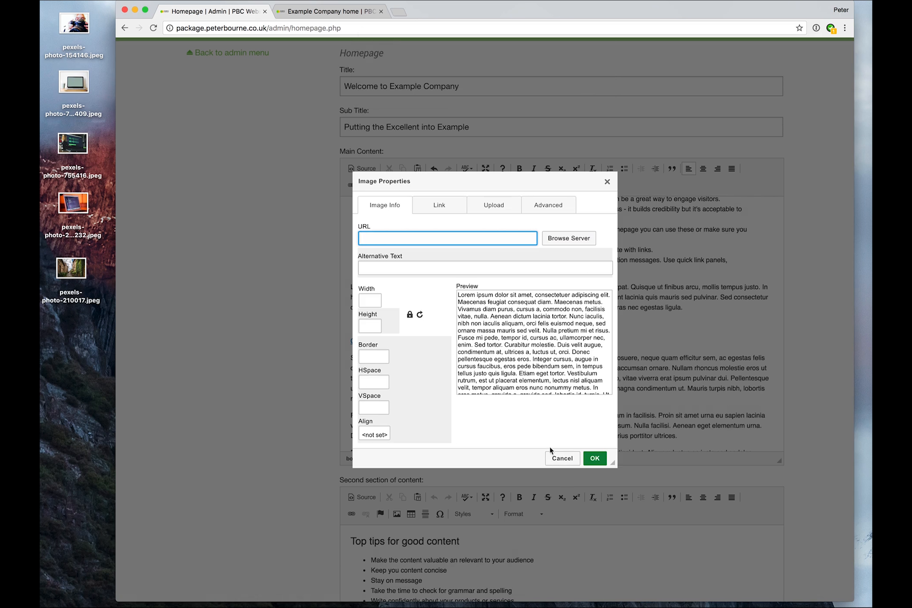
pyautogui.click(560, 457)
# - Remove the blank line, the BBC news link and all the lorem ipsum paragraphs from the Main Content
pyautogui.click(387, 319)
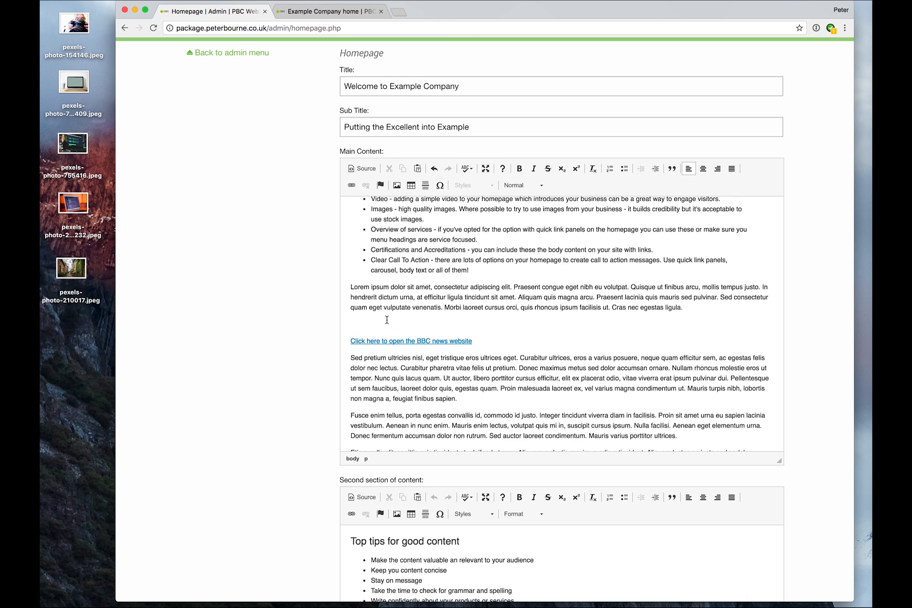
pyautogui.press('BackSpace')
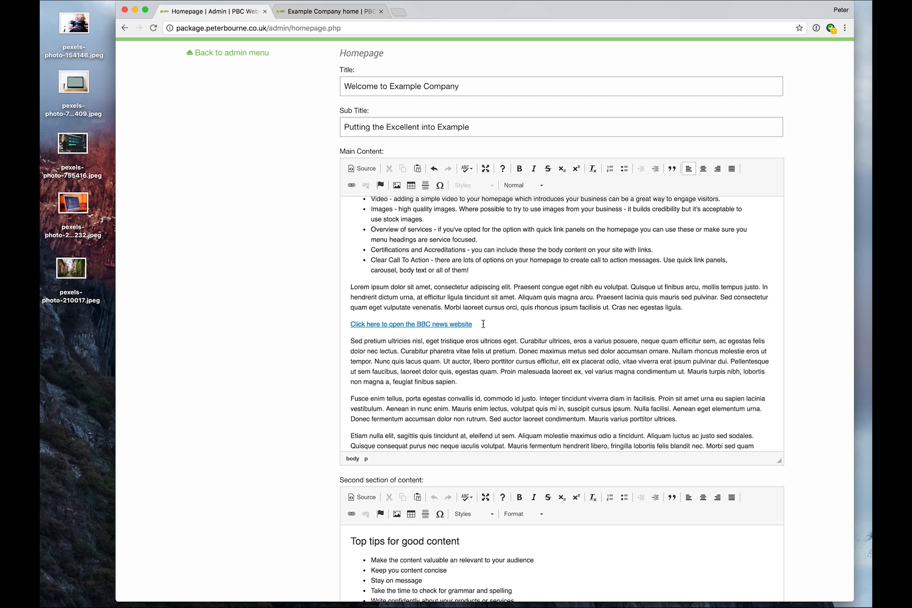
pyautogui.moveTo(350, 287); pyautogui.dragTo(541, 456)
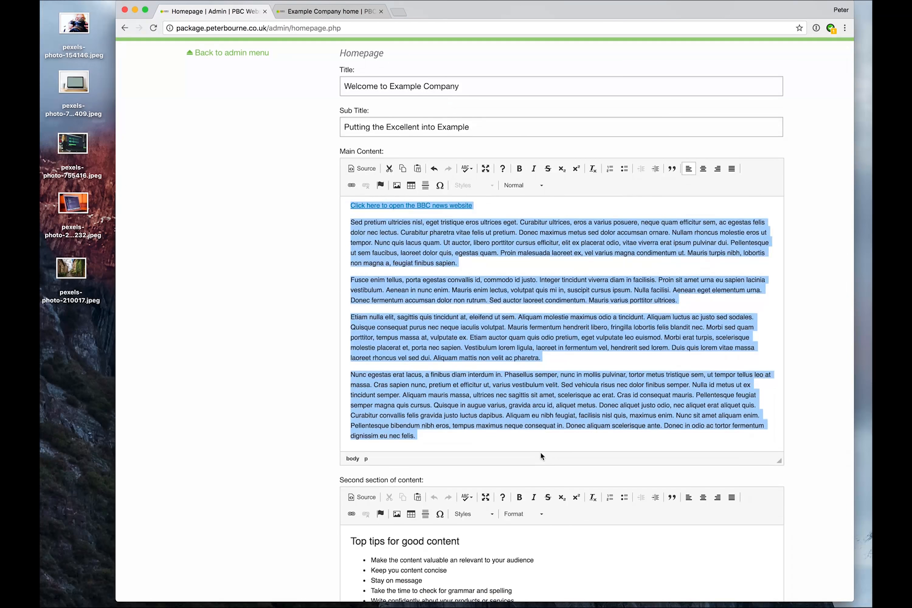
pyautogui.press('BackSpace')
pyautogui.press('BackSpace')
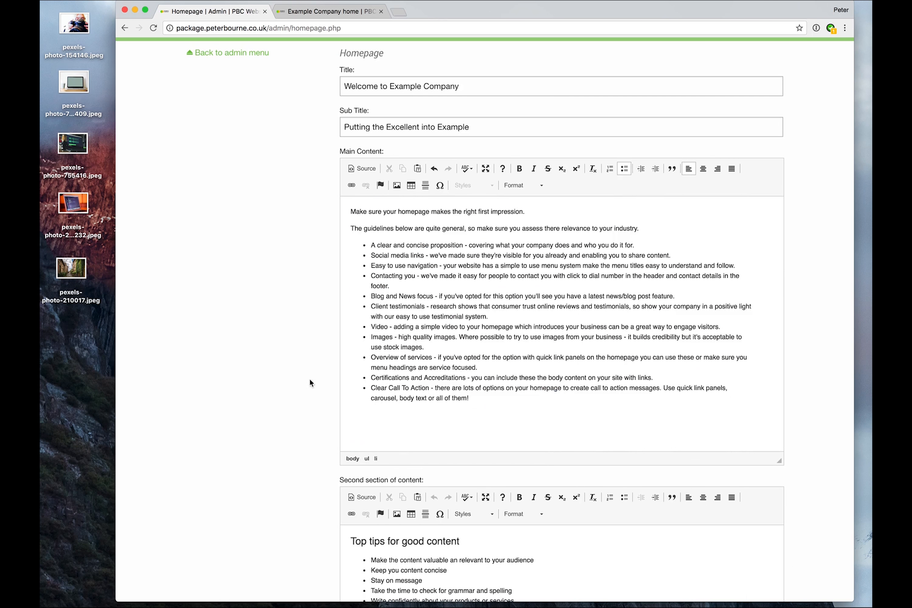
# - Review the Meta Title, Meta Description and Meta Keywords fields, then submit the homepage content changes
pyautogui.scroll(-6, 314, 377)
pyautogui.scroll(-7, 301, 376)
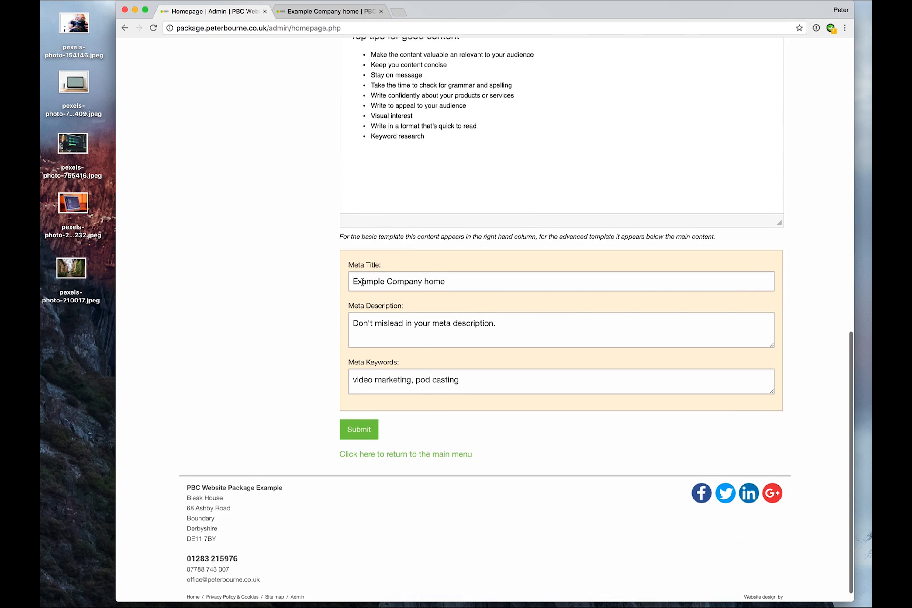
pyautogui.moveTo(354, 281); pyautogui.dragTo(468, 281)
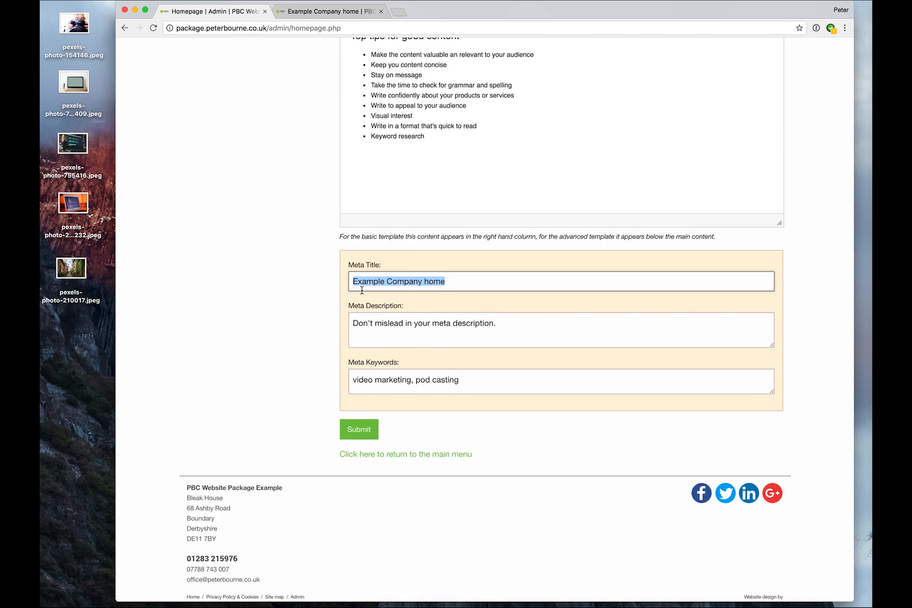
pyautogui.scroll(12, 299, 301)
pyautogui.scroll(5, 299, 301)
pyautogui.moveTo(346, 208); pyautogui.dragTo(480, 207)
pyautogui.scroll(-14, 307, 314)
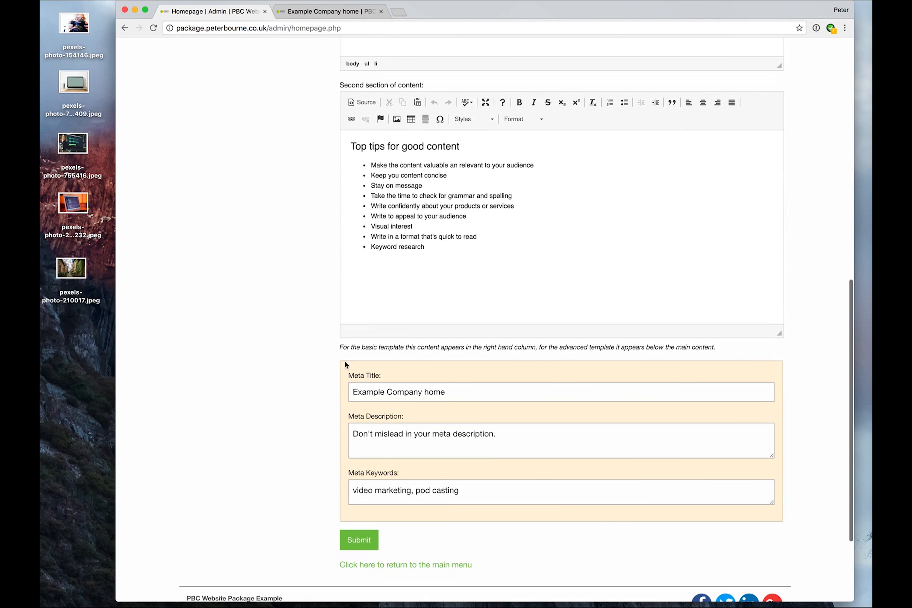
pyautogui.moveTo(355, 391); pyautogui.dragTo(503, 391)
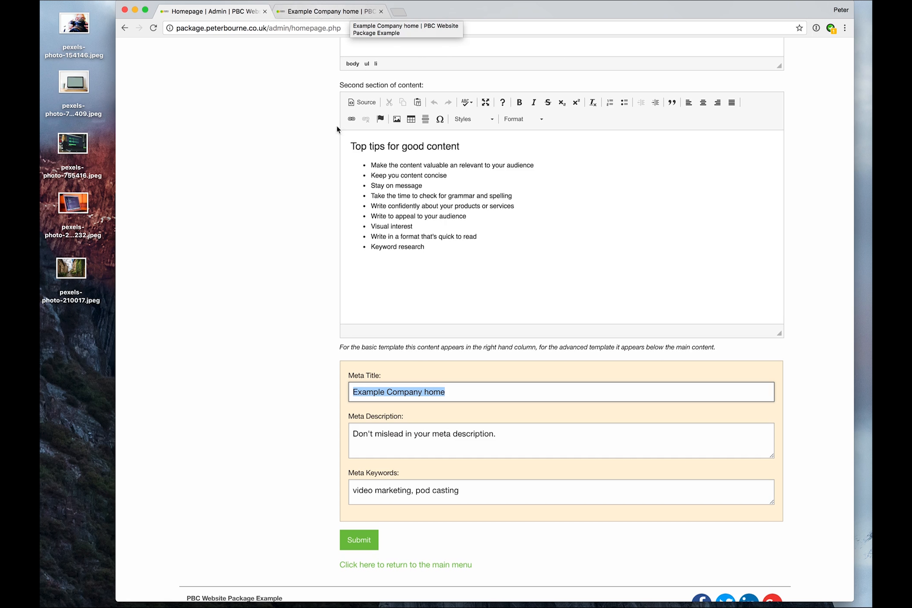
pyautogui.click(354, 392)
pyautogui.moveTo(354, 391); pyautogui.dragTo(473, 392)
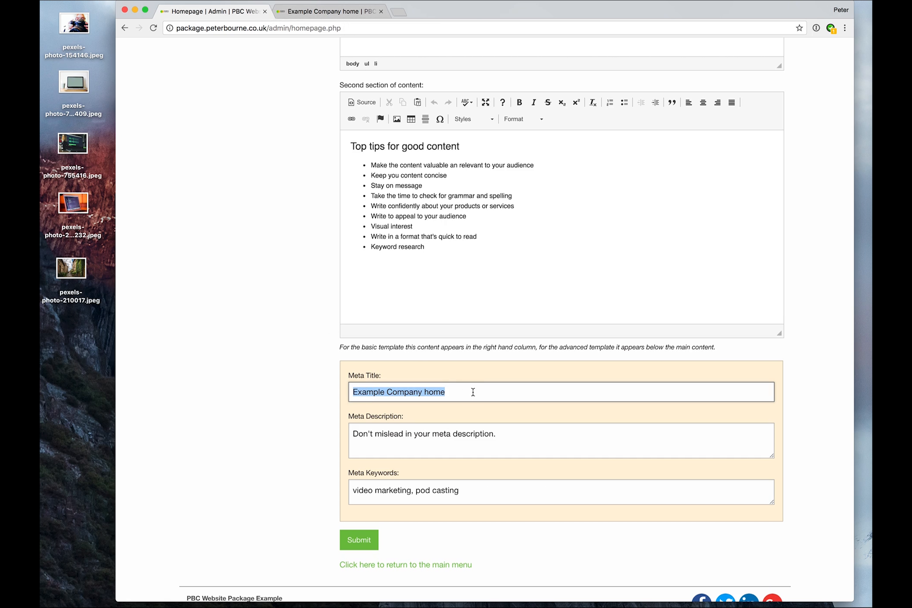
pyautogui.moveTo(352, 433); pyautogui.dragTo(536, 437)
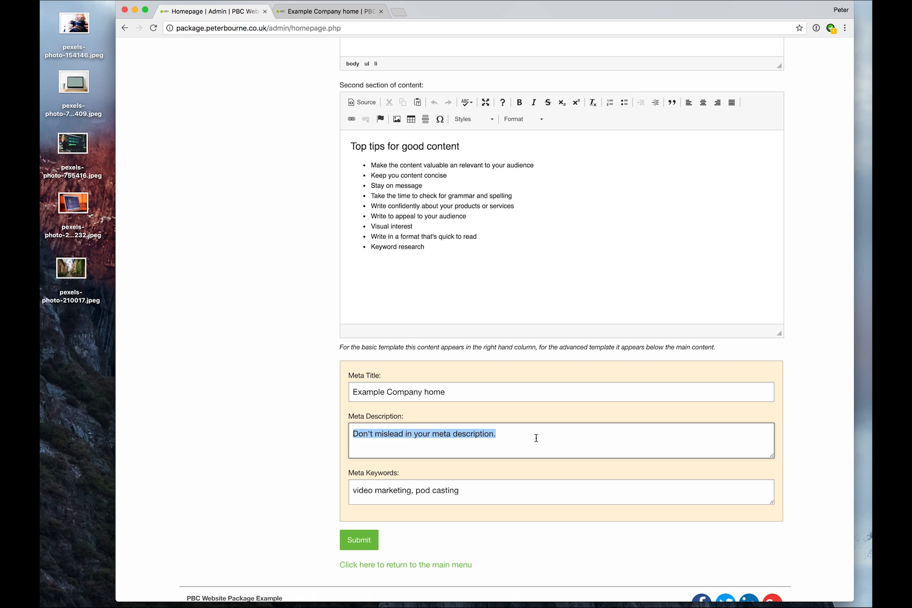
pyautogui.moveTo(520, 436); pyautogui.dragTo(348, 431)
pyautogui.click(497, 435)
pyautogui.click(356, 489)
pyautogui.moveTo(352, 491); pyautogui.dragTo(540, 490)
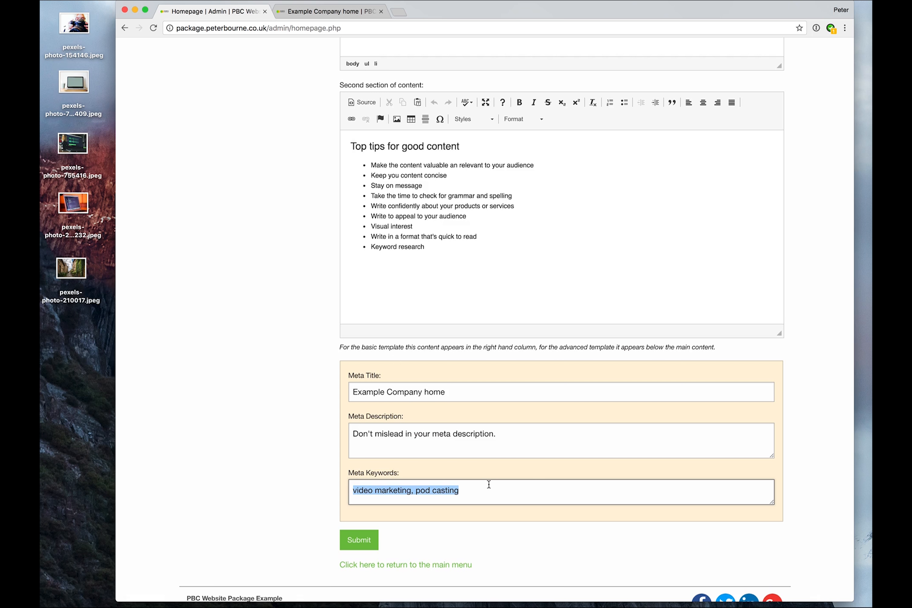
pyautogui.click(368, 541)
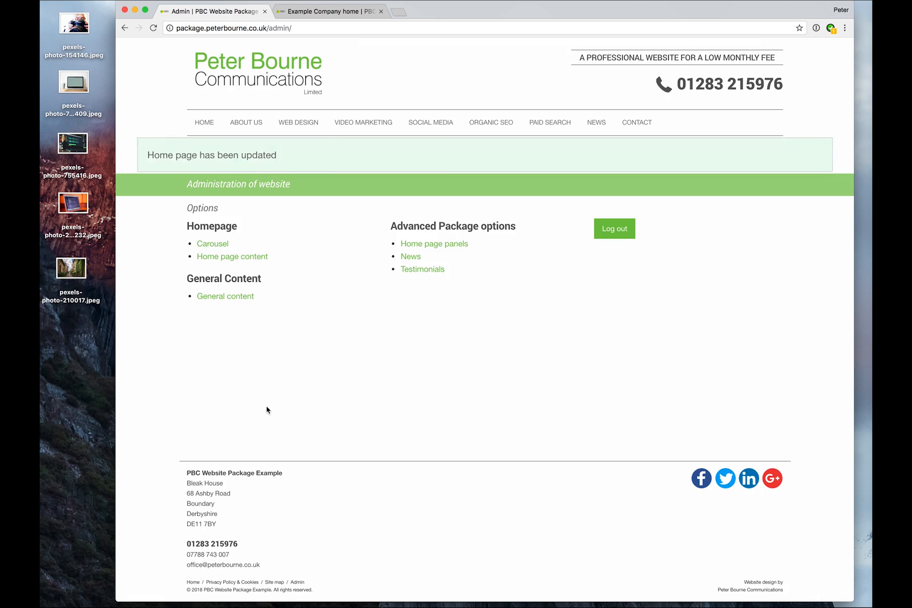
# - Reload the live homepage and review its main content section
pyautogui.click(321, 8)
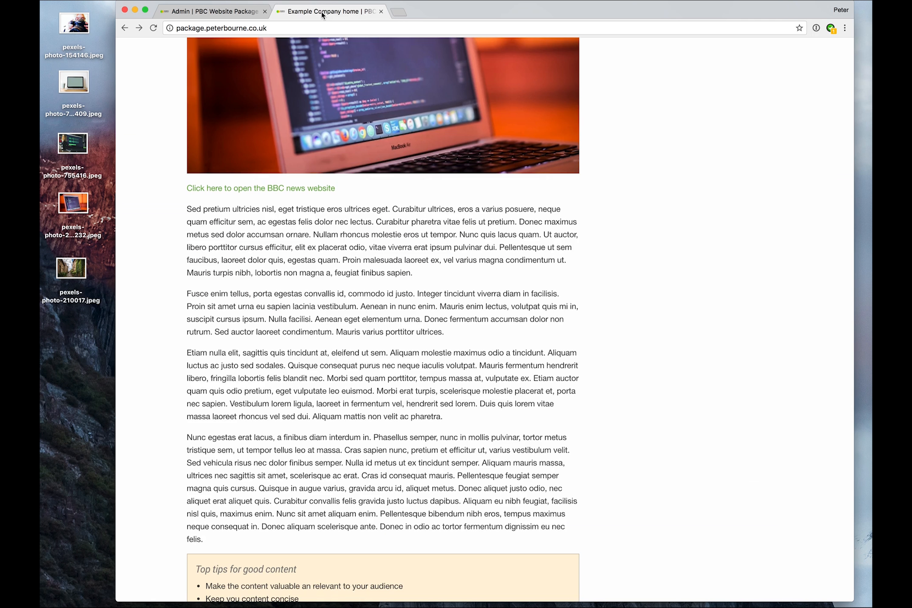
pyautogui.press('super+r')
pyautogui.scroll(10, 235, 282)
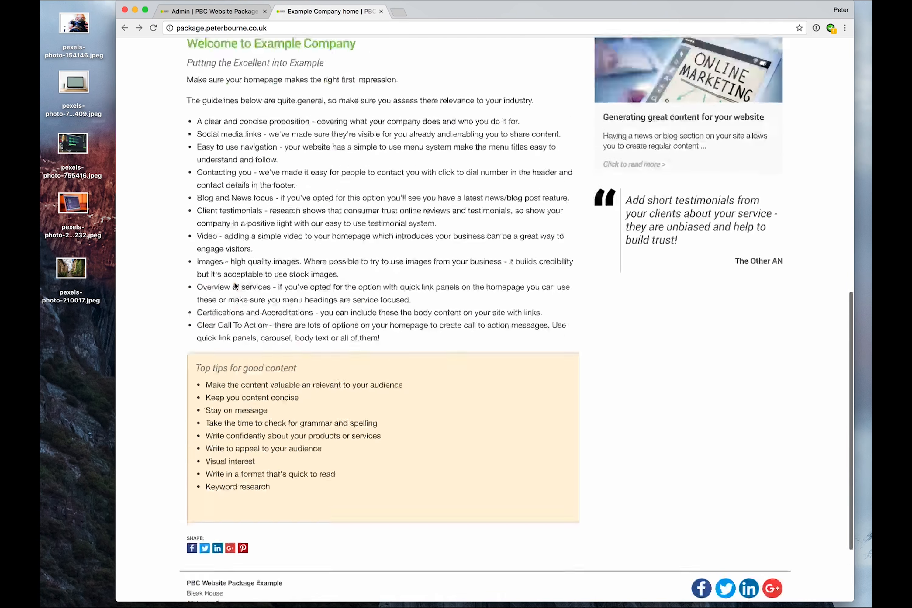
pyautogui.scroll(-6, 234, 286)
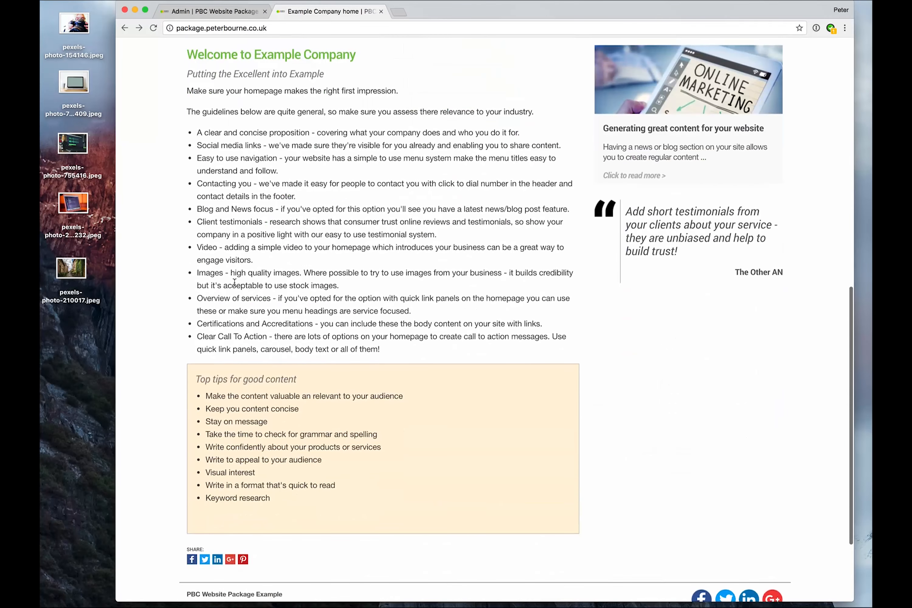
pyautogui.scroll(11, 234, 282)
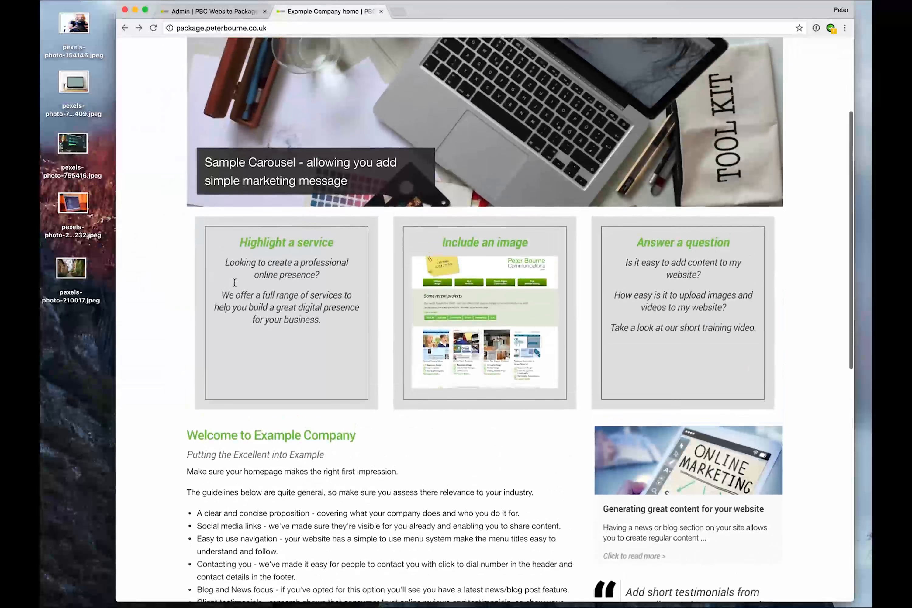